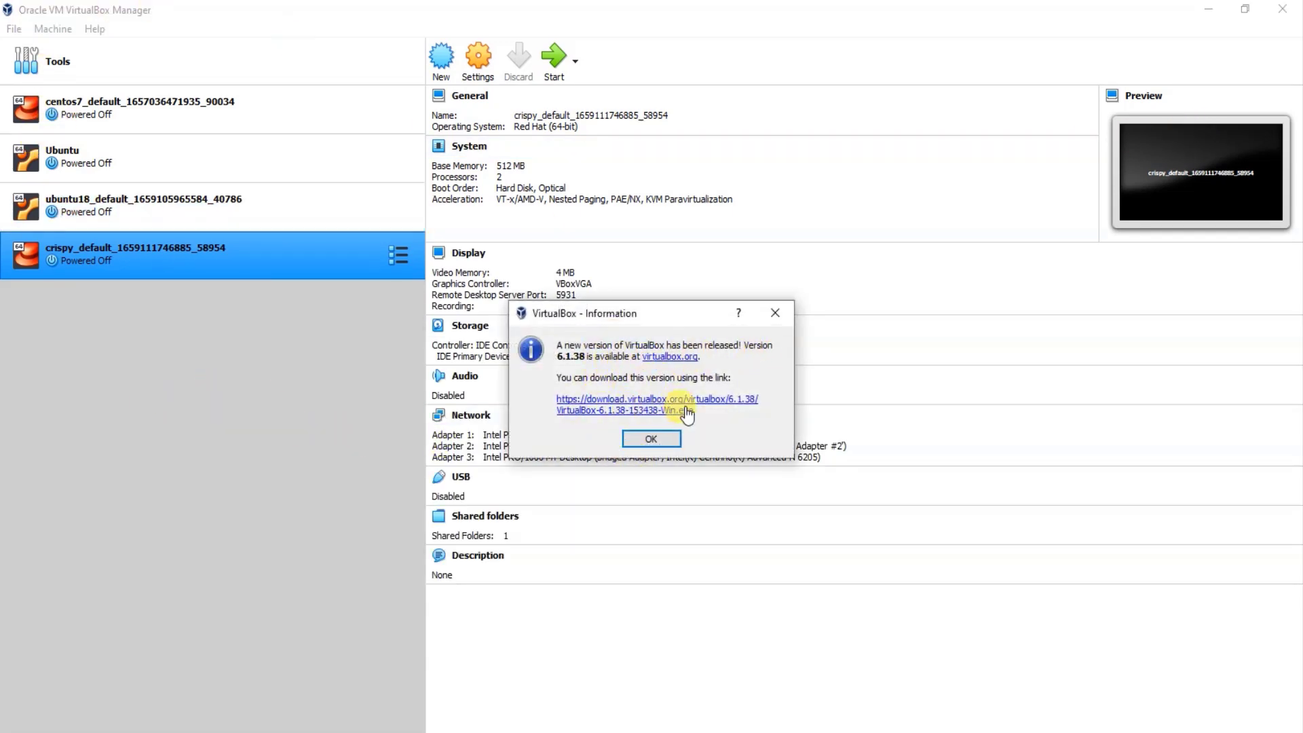
Close the new-version notice and open the Oracle VM VirtualBox website in Chrome through a search for "oracle virtualbox"
click(780, 315)
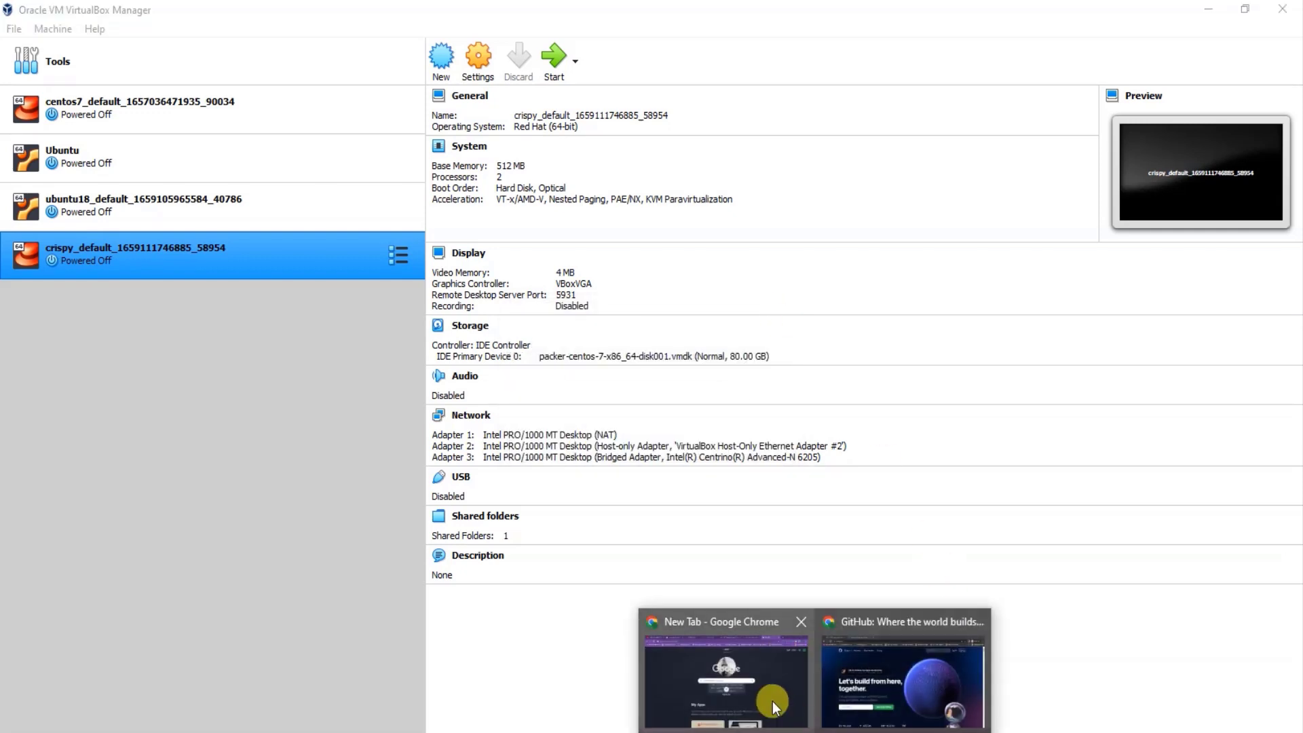
click(773, 702)
click(964, 45)
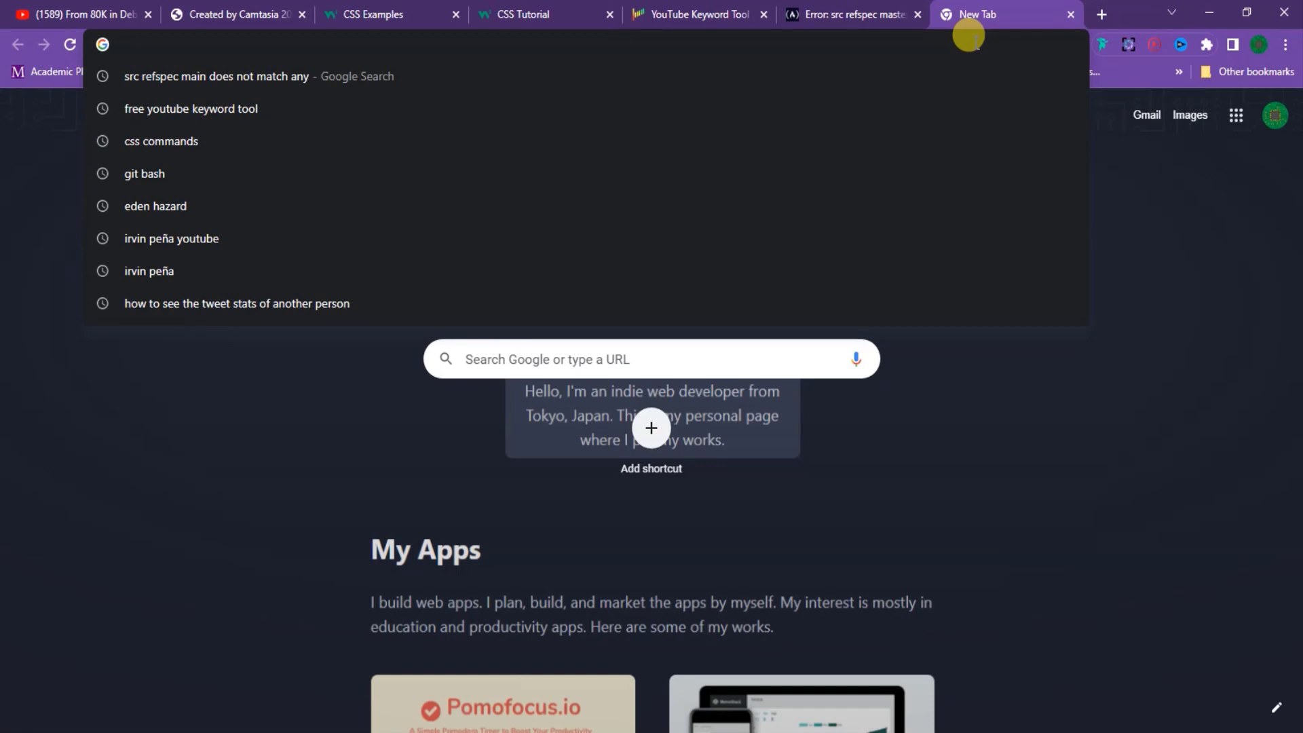
text(ORACLE)
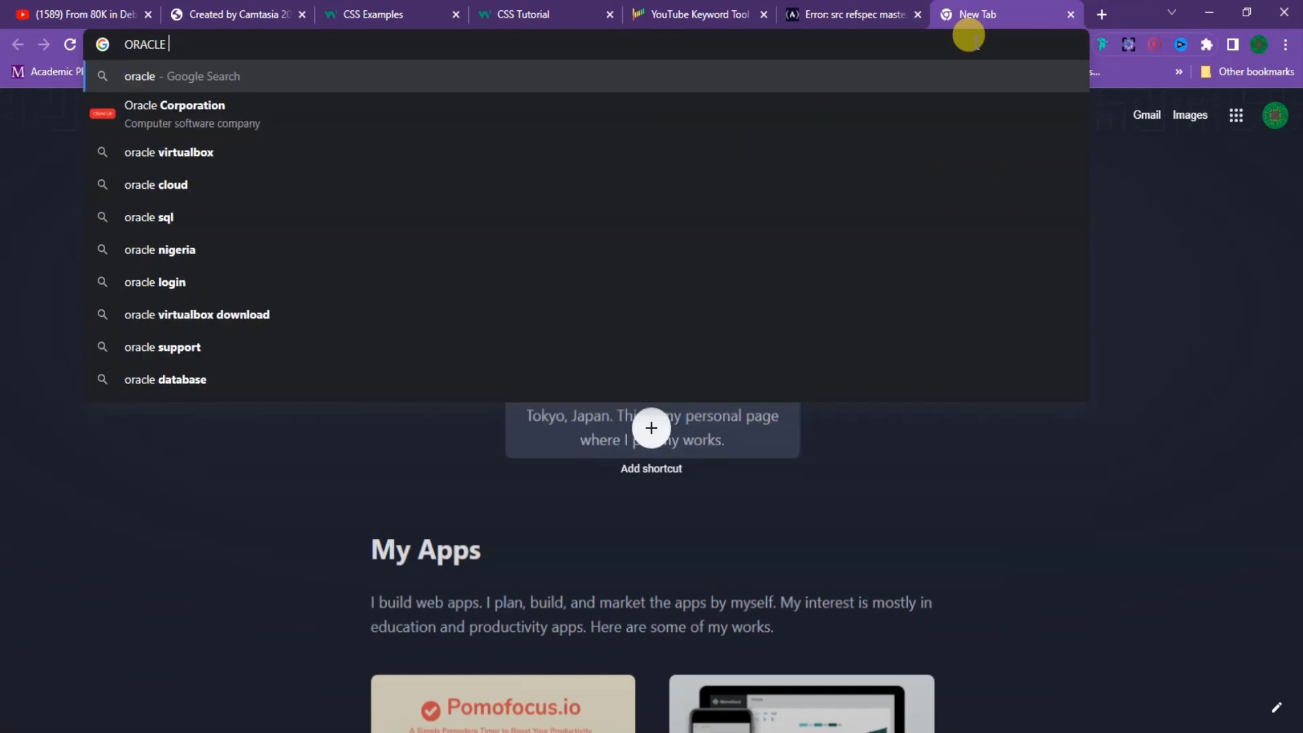
text( VI)
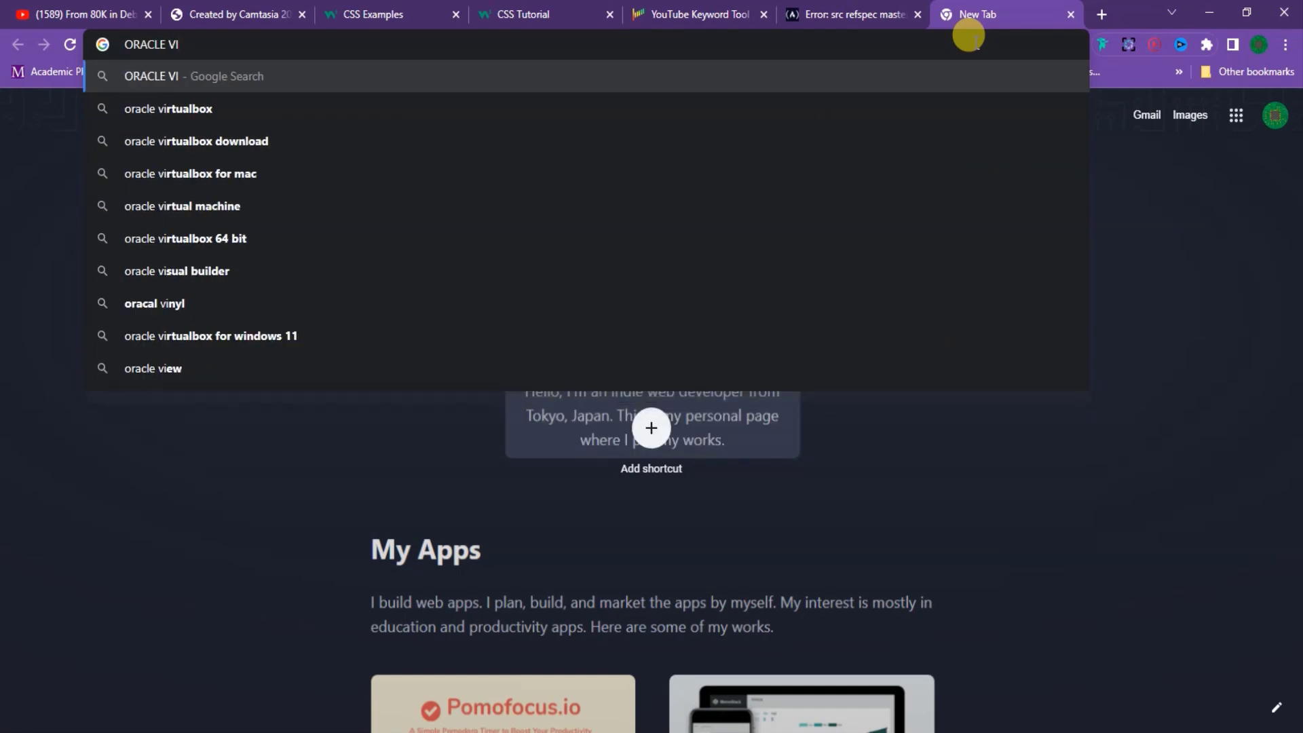
key(Down)
key(Return)
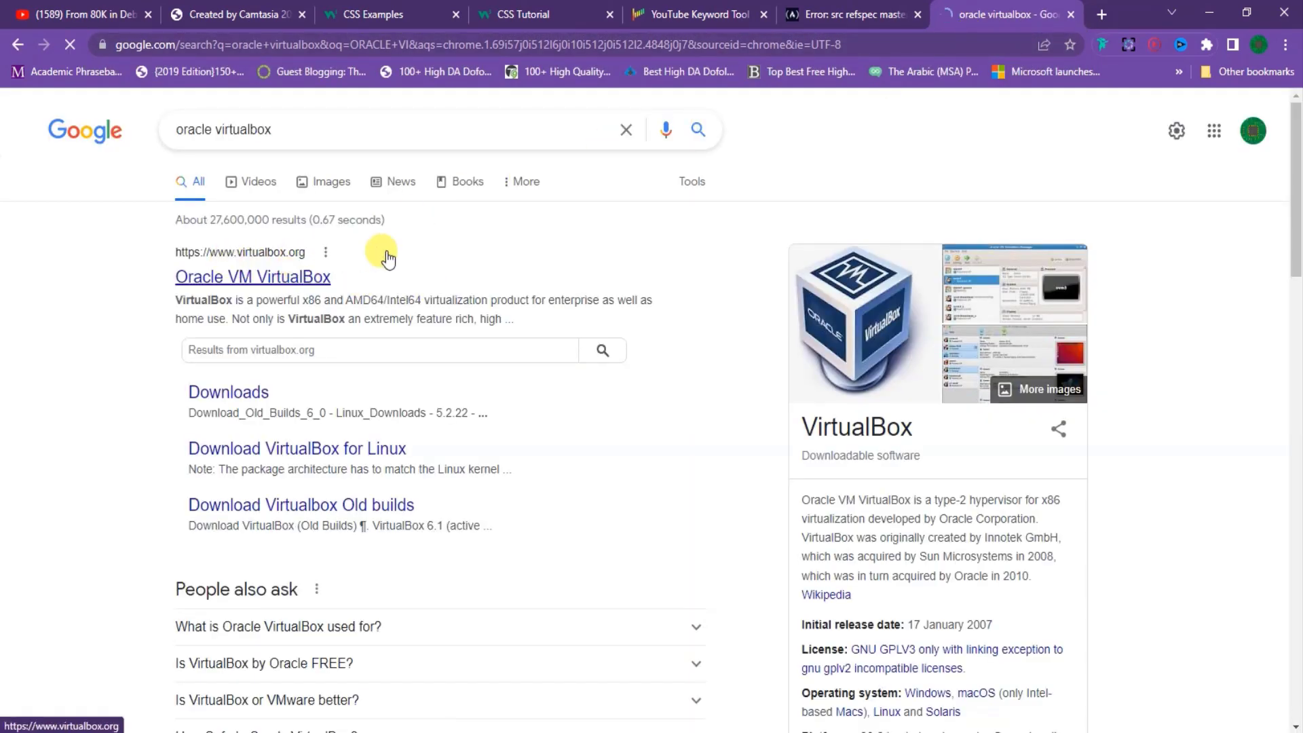
click(292, 277)
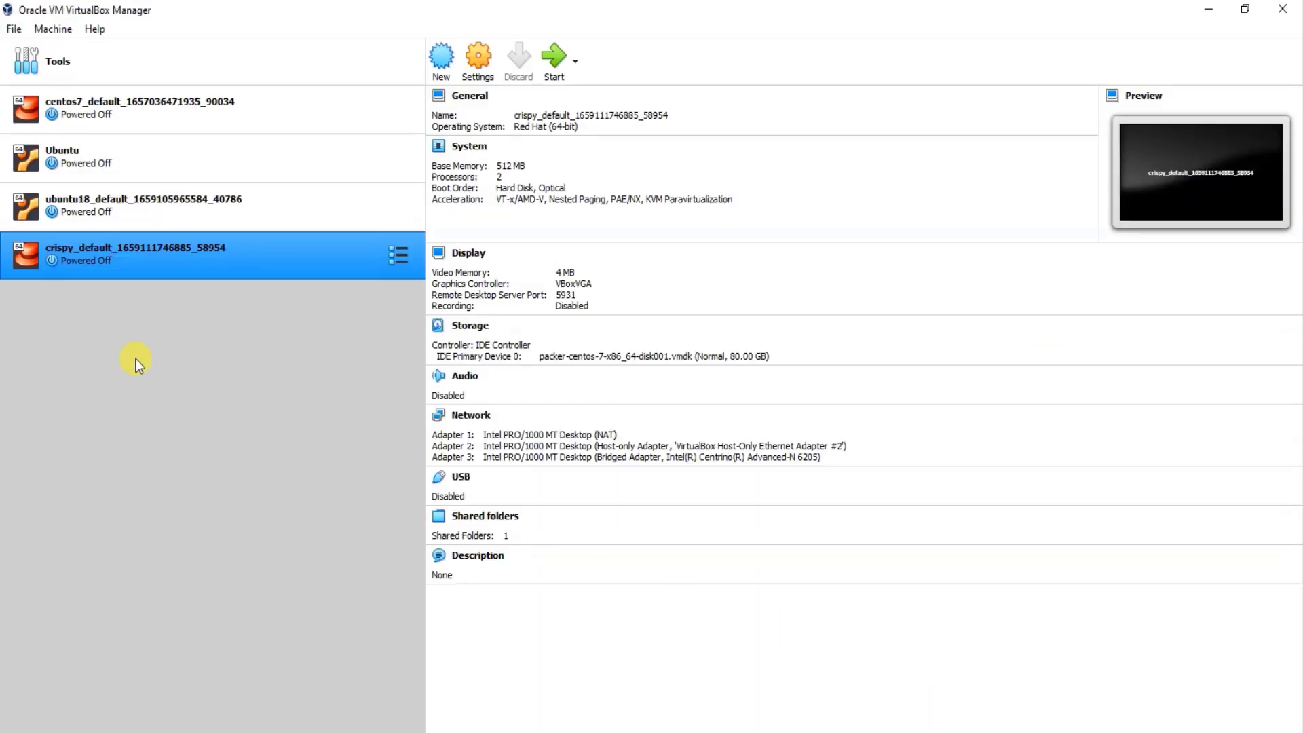
Select the ubuntu18_default virtual machine, and search the Downloads folder in File Explorer for "iso"
click(242, 218)
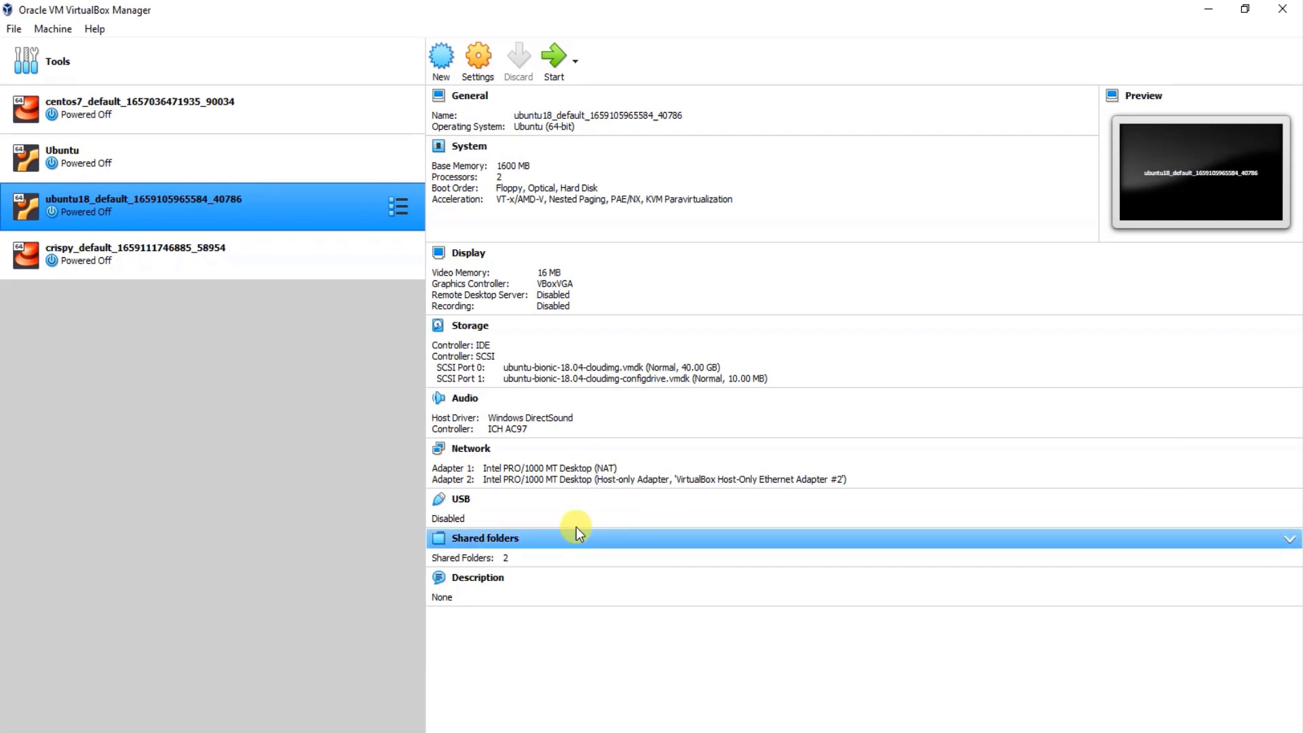
click(419, 732)
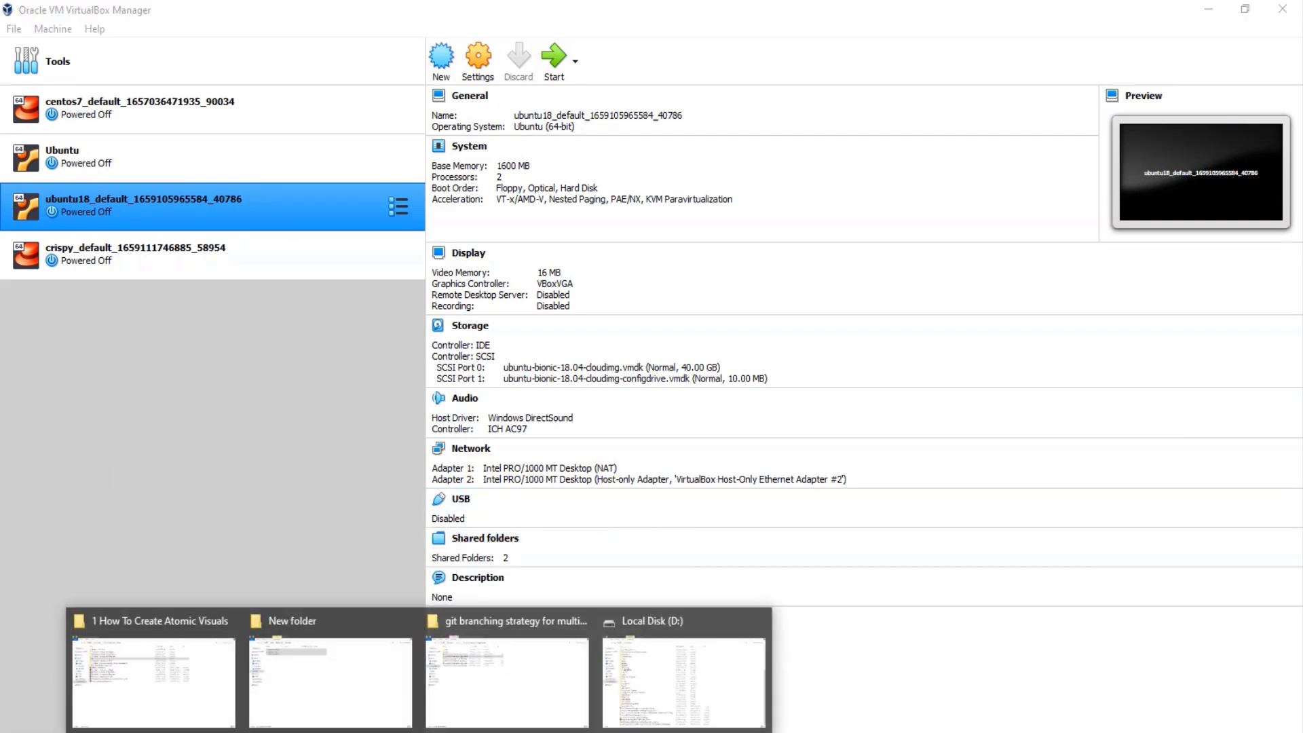
click(686, 691)
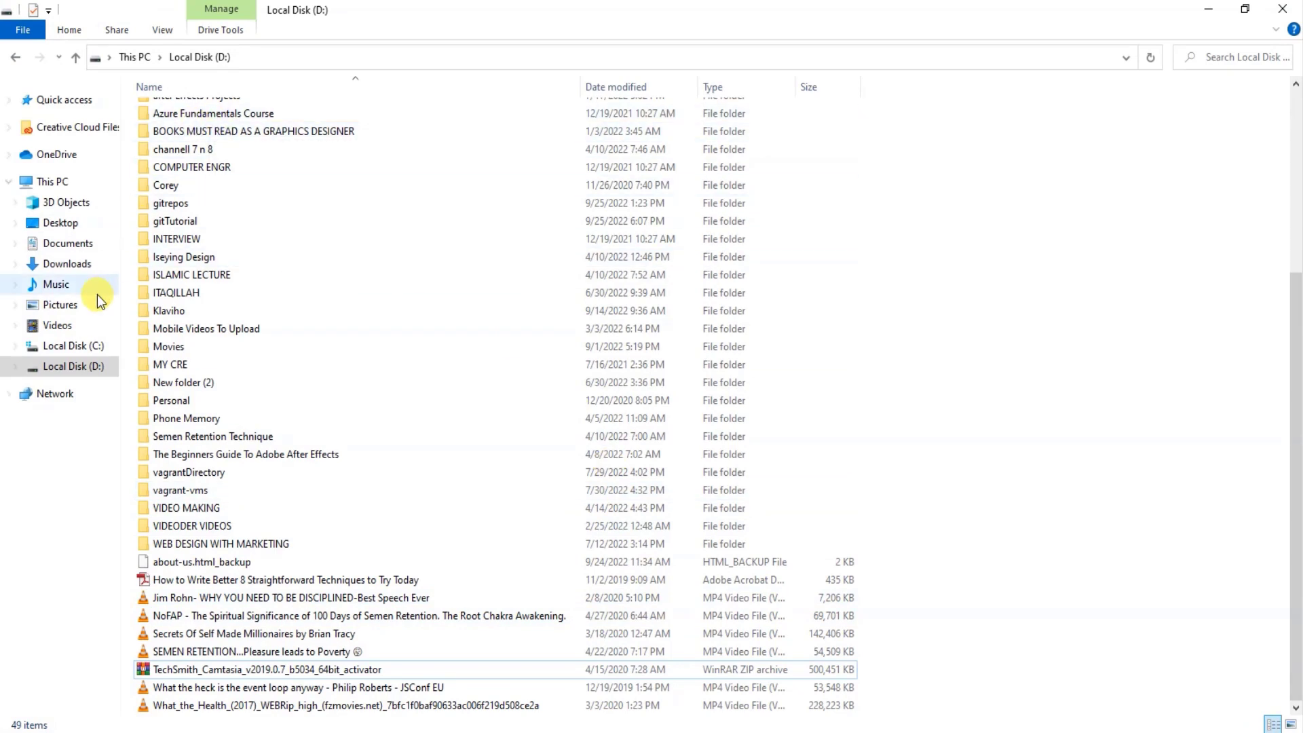
click(65, 264)
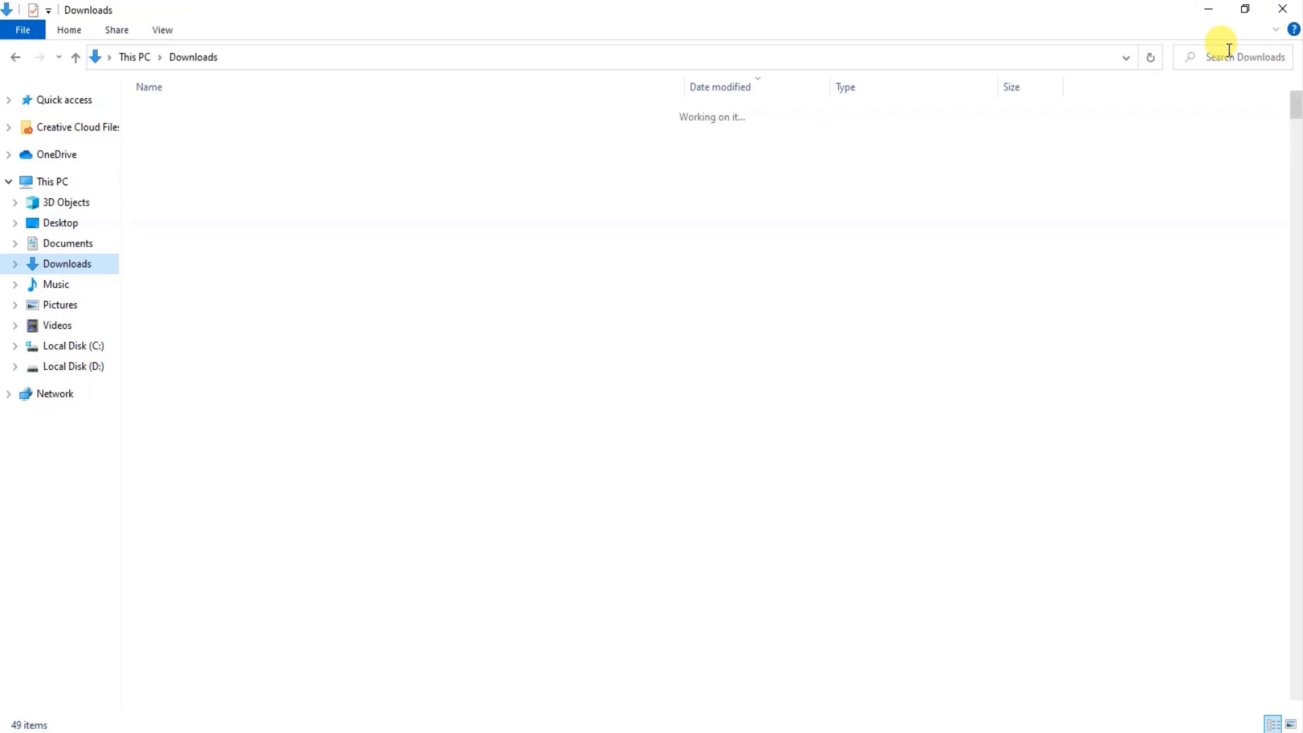
click(1229, 54)
text(iso)
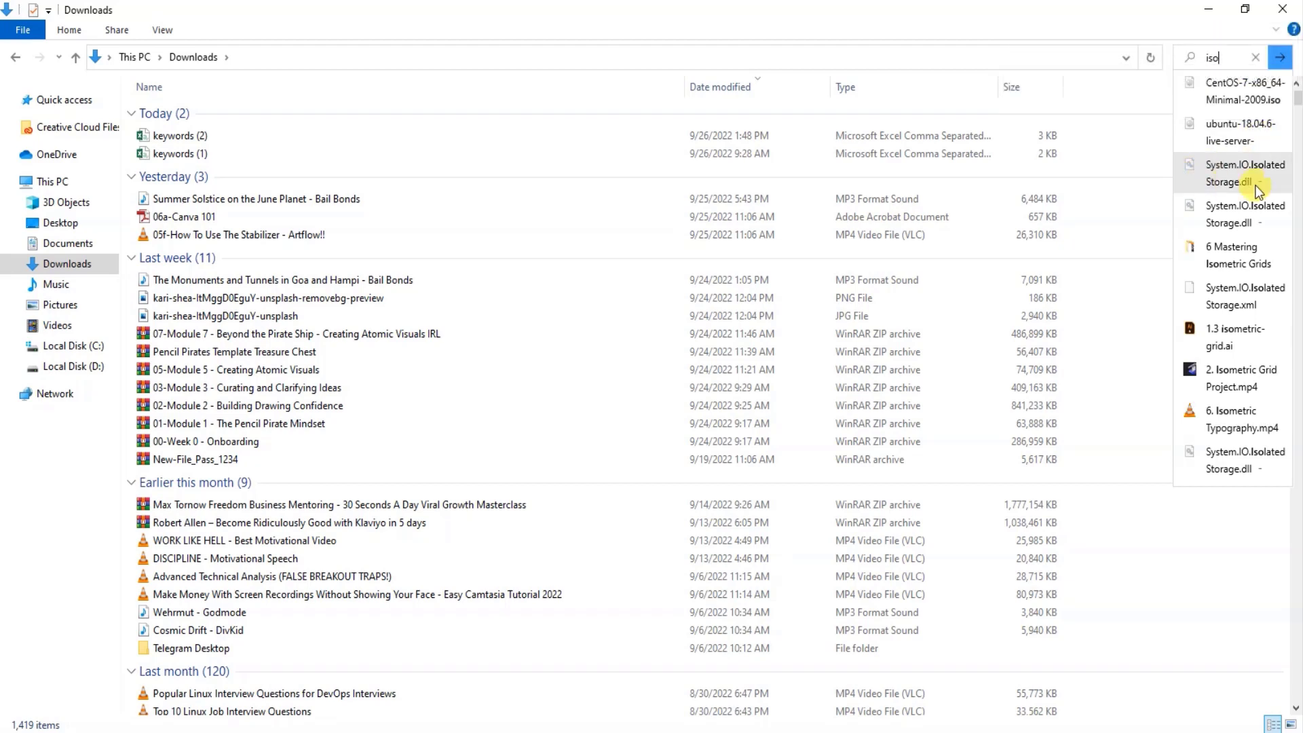
Open the file location of the CentOS-7-x86_64-Minimal-2009.iso search result
click(1236, 91)
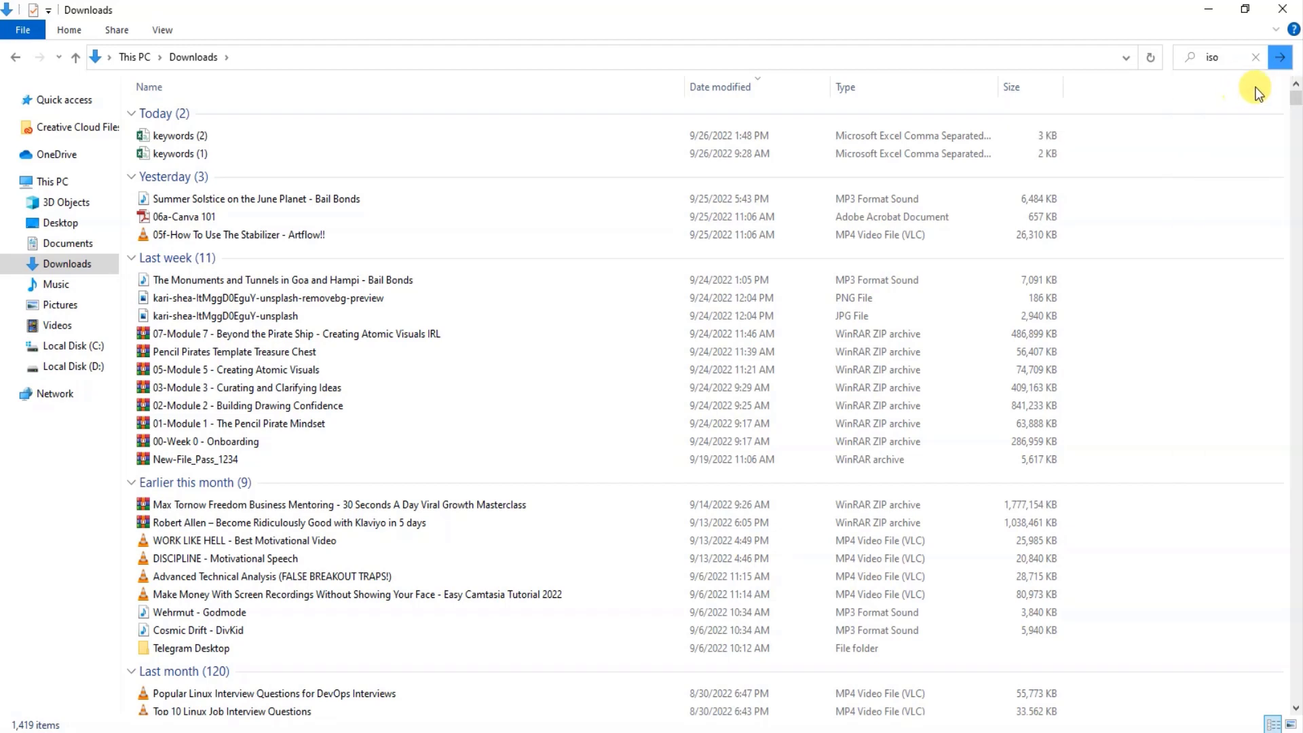
click(1228, 56)
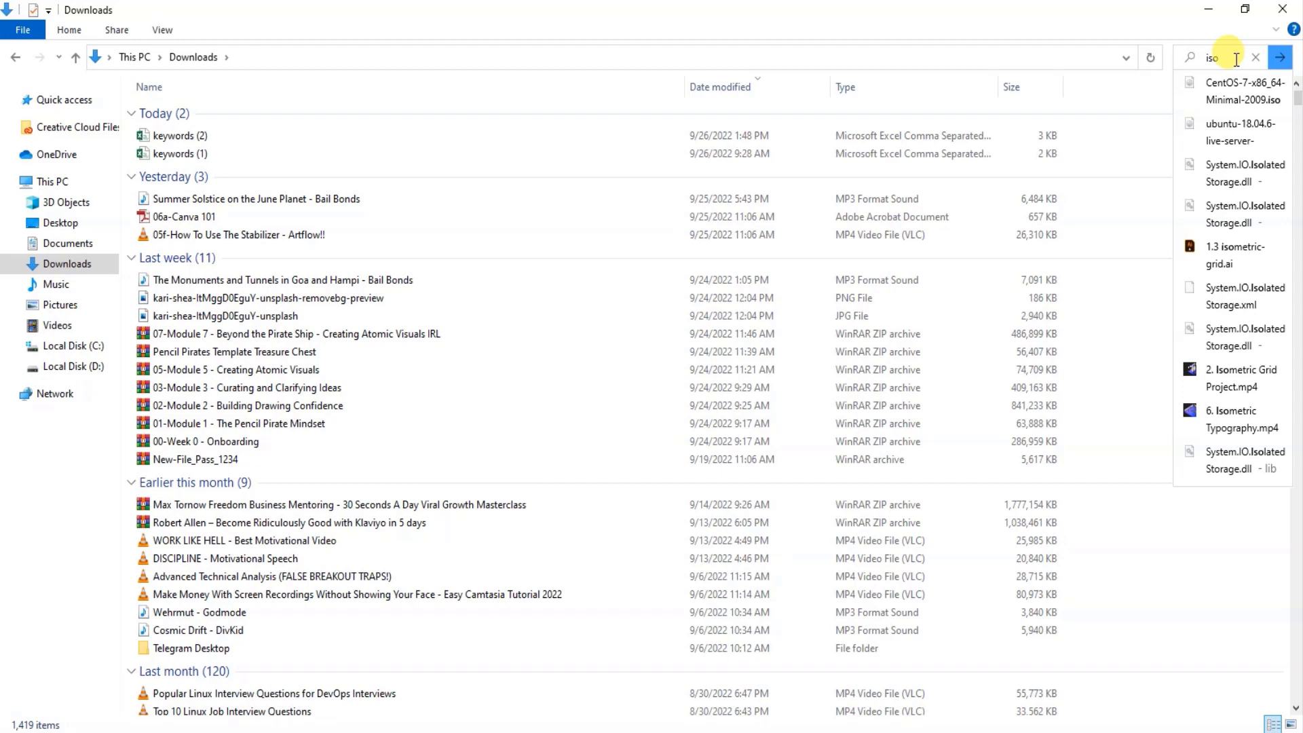
click(1233, 93)
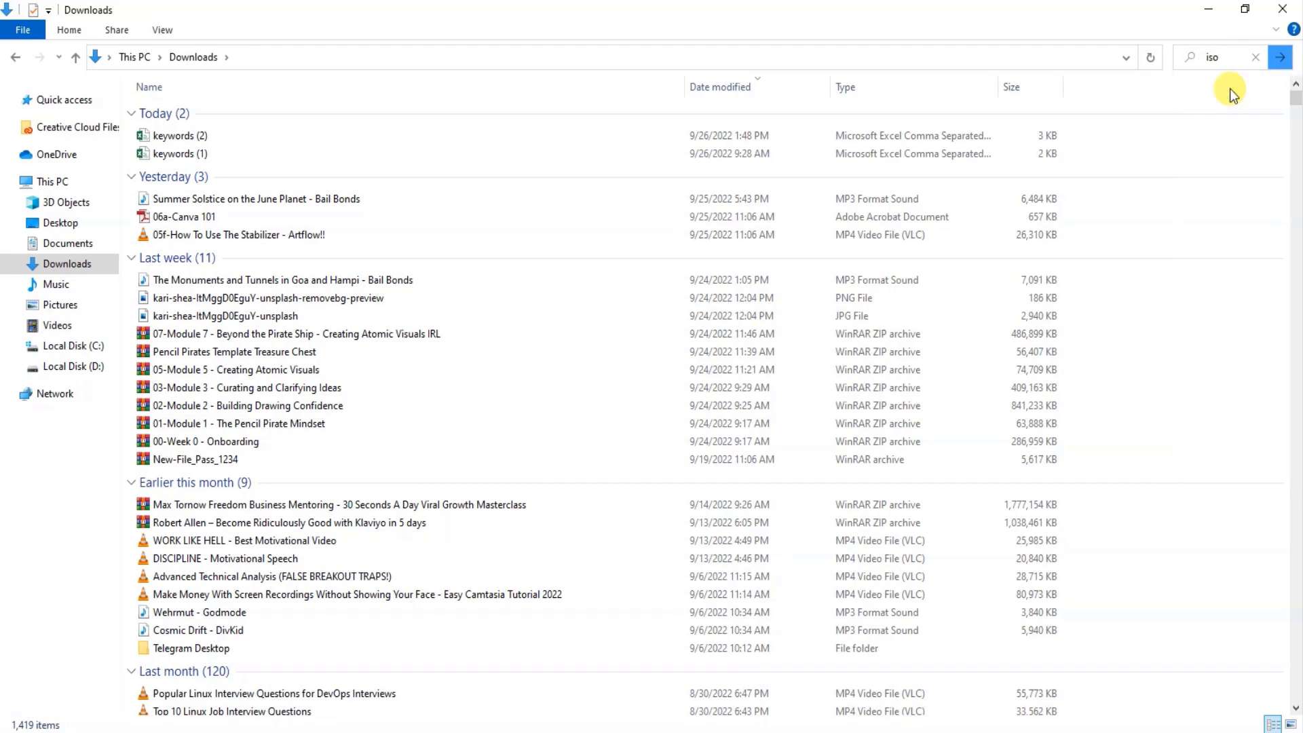
click(1229, 59)
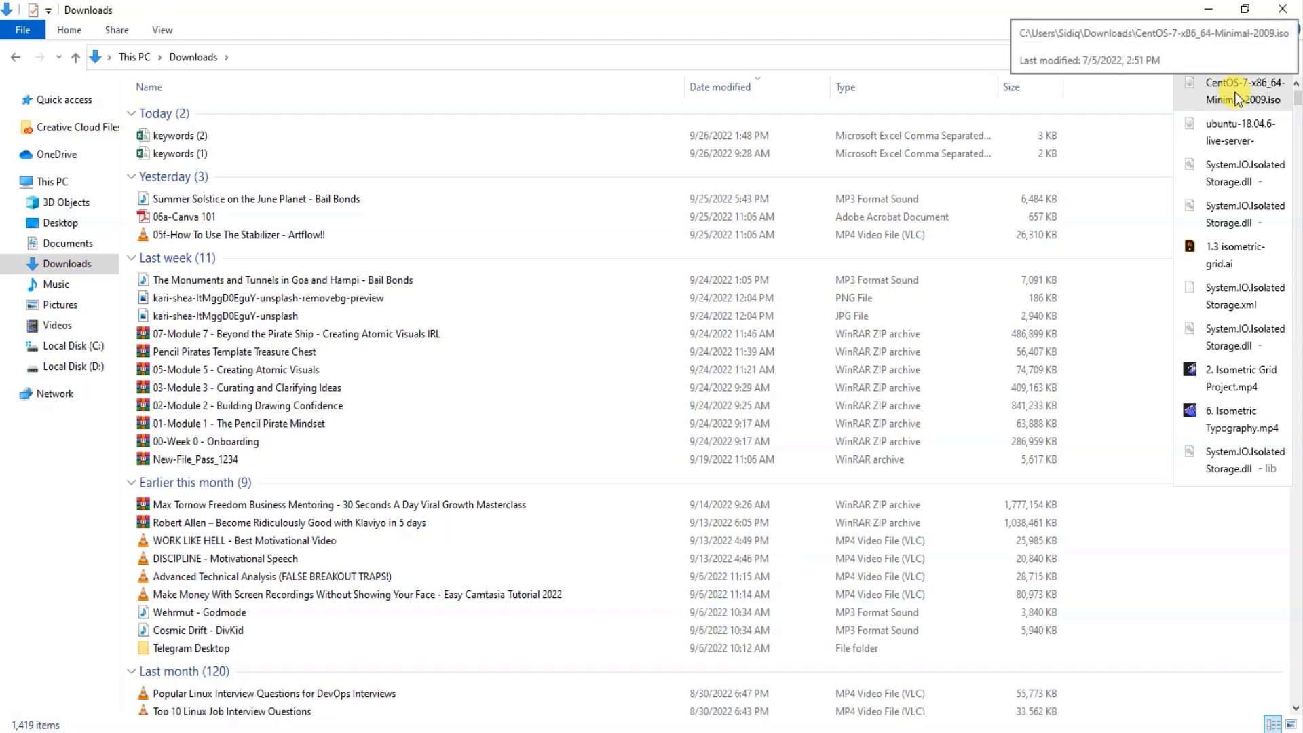
right_click(1235, 92)
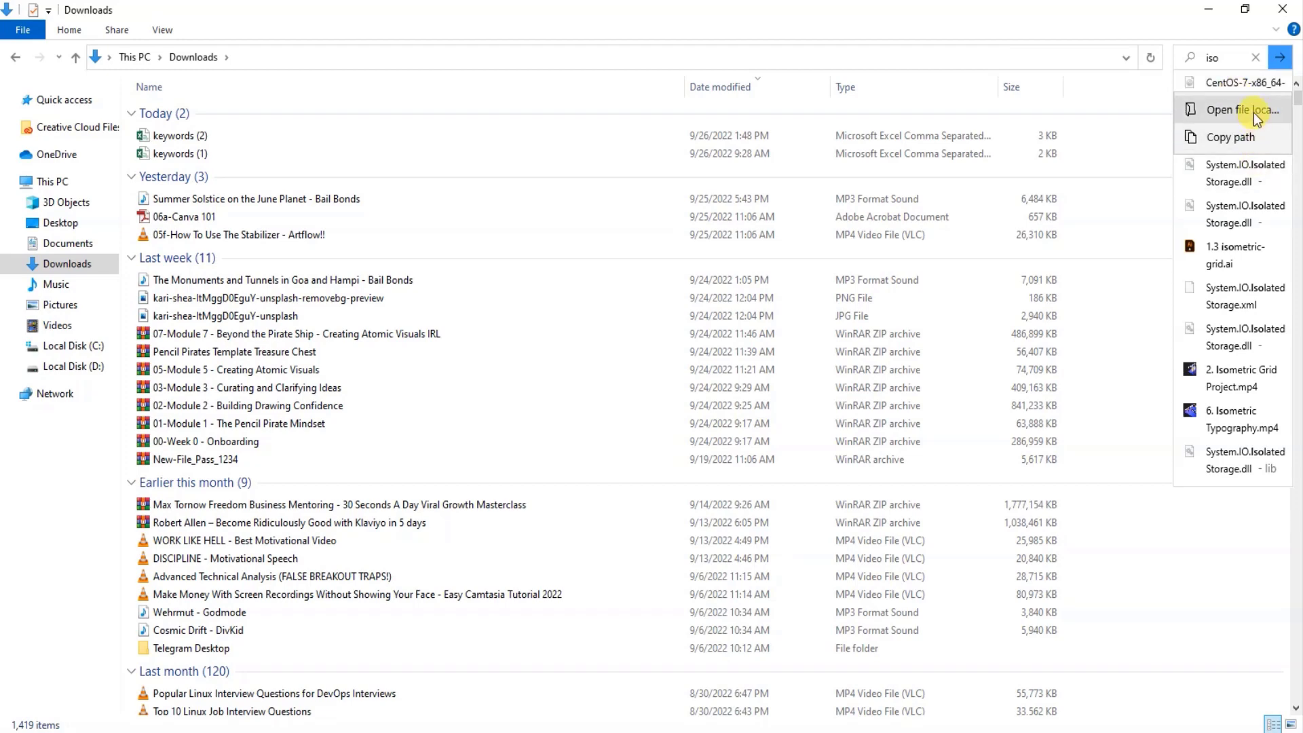
click(1253, 112)
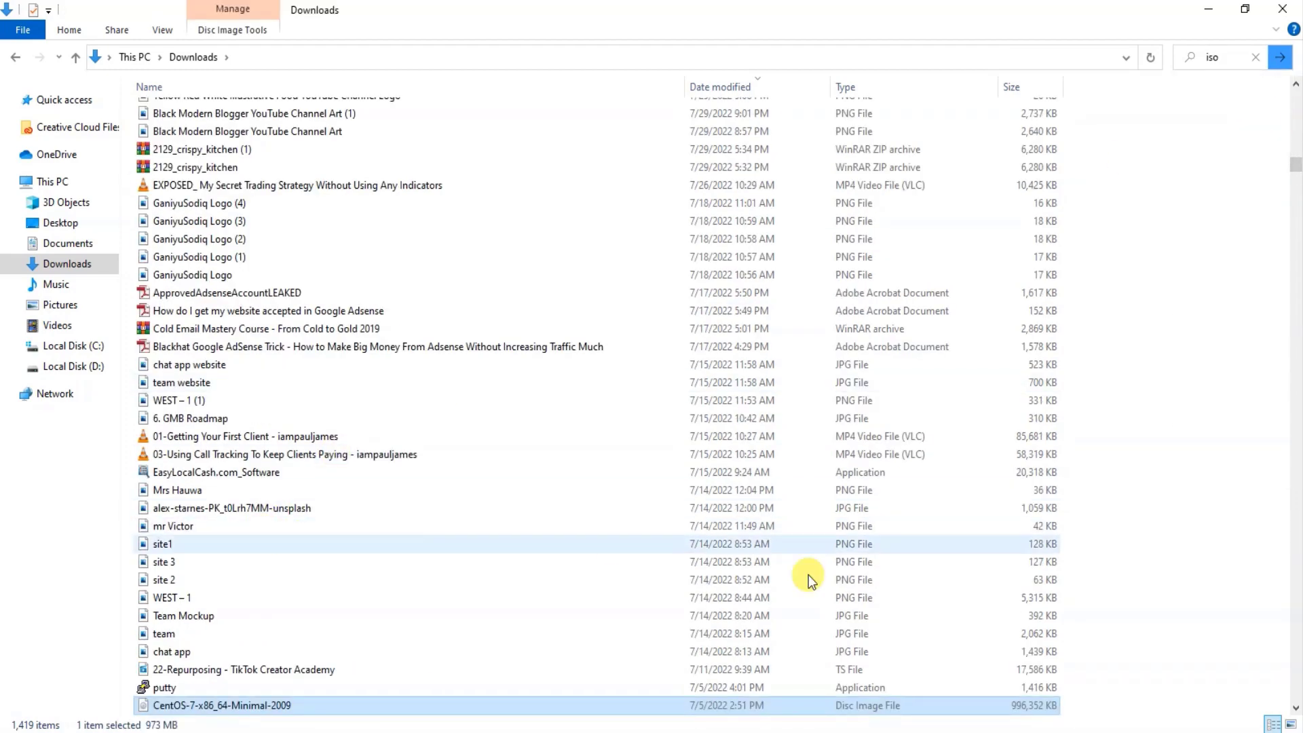
Cut the CentOS-7-x86_64-Minimal-2009 and ubuntu-18.04.6-live-server-amd64 disc image files from the Downloads folder
scroll(1071, 599, down, 1)
scroll(1071, 598, down, 1)
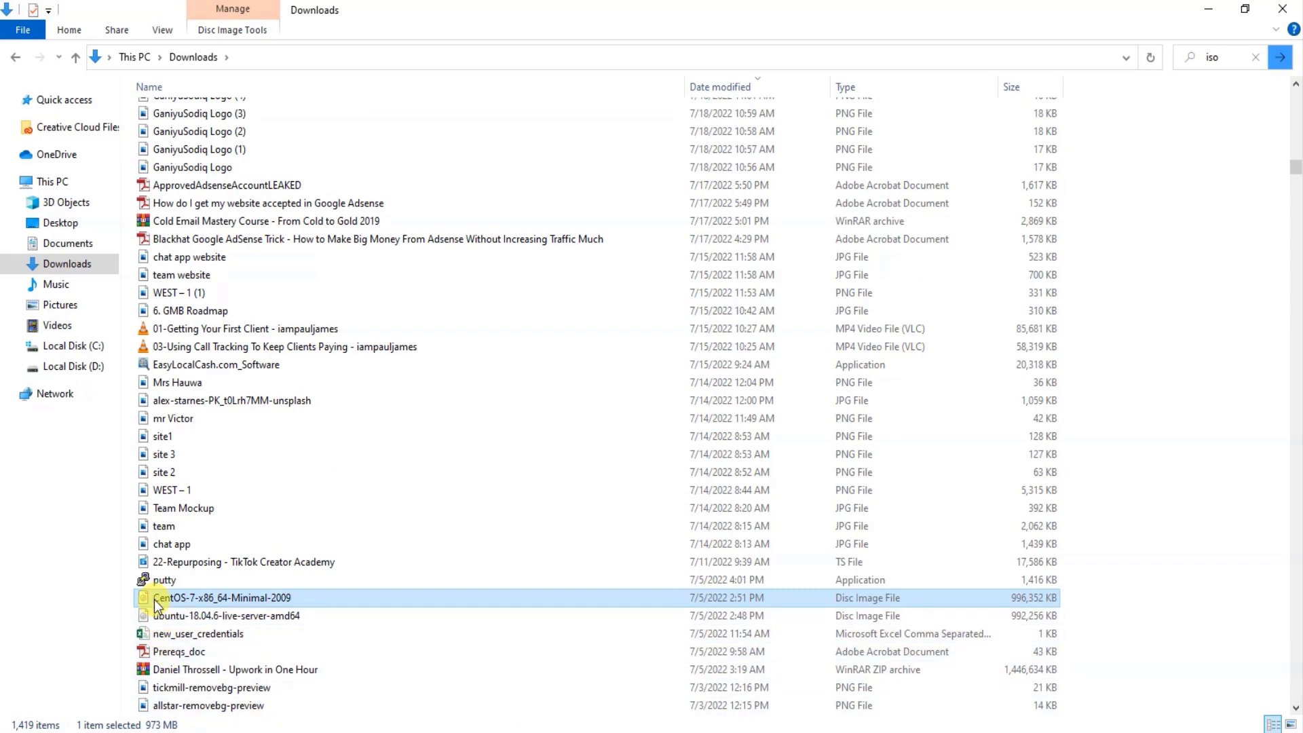
drag(1088, 612, 936, 598)
right_click(929, 596)
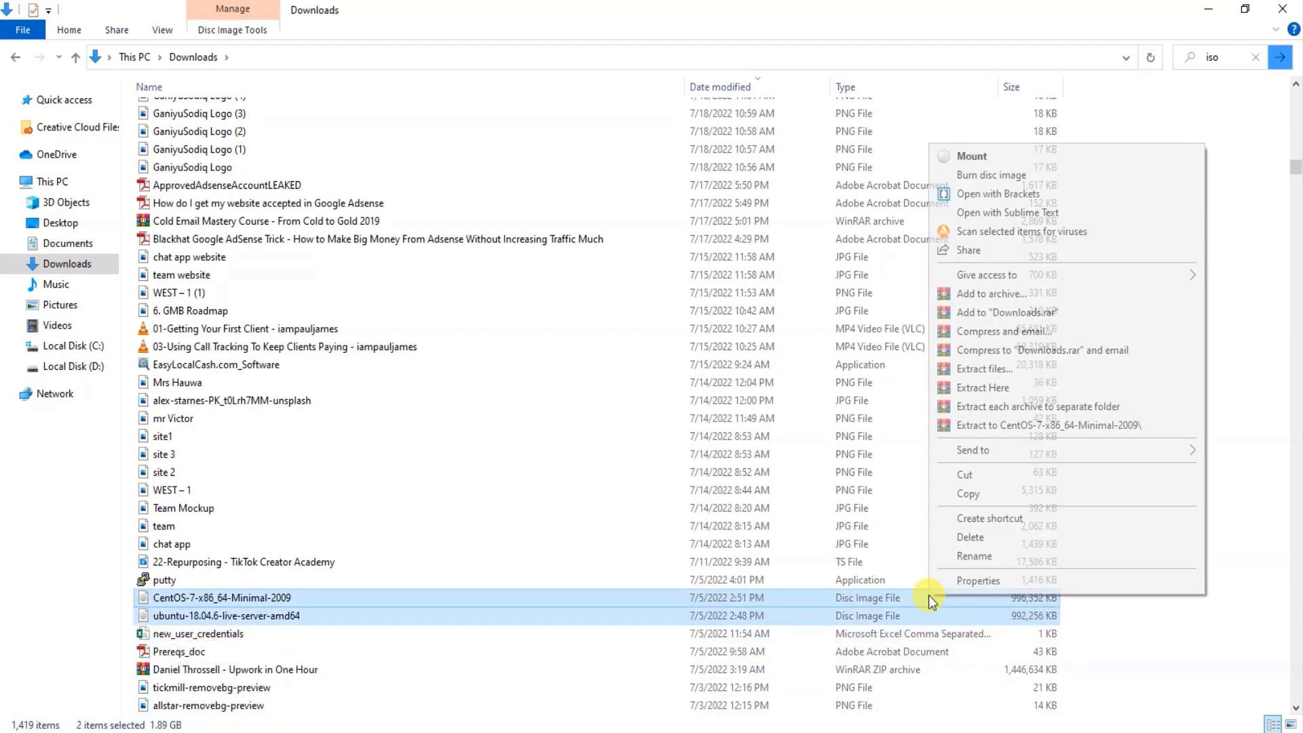
click(976, 497)
scroll(1156, 384, up, 10)
scroll(1156, 385, down, 20)
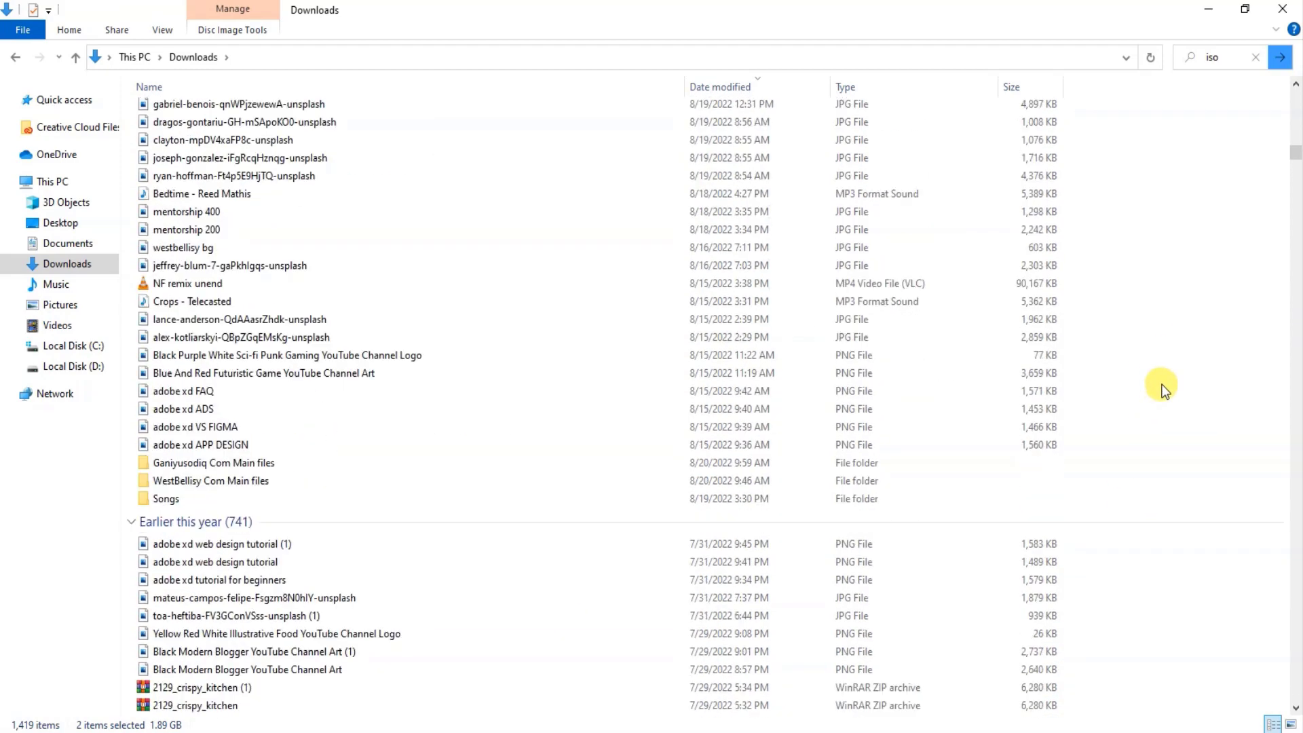
scroll(882, 228, up, 5)
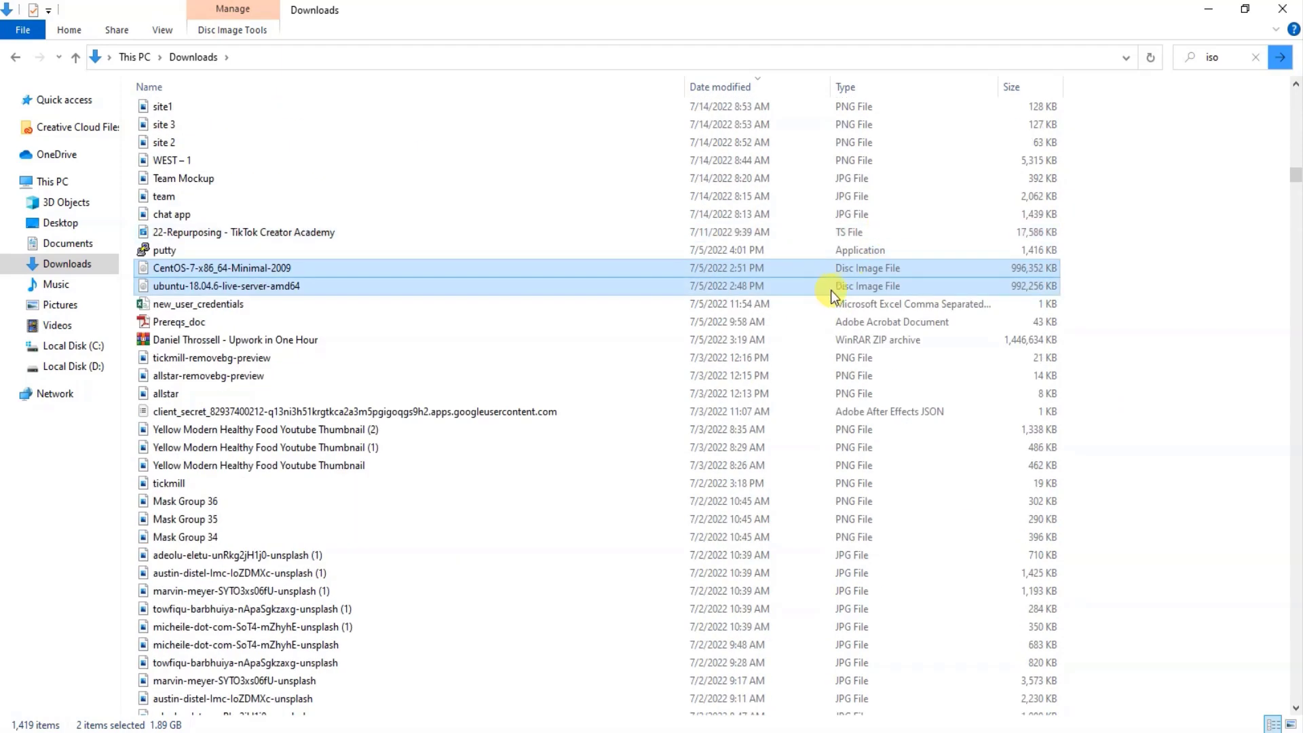
right_click(822, 281)
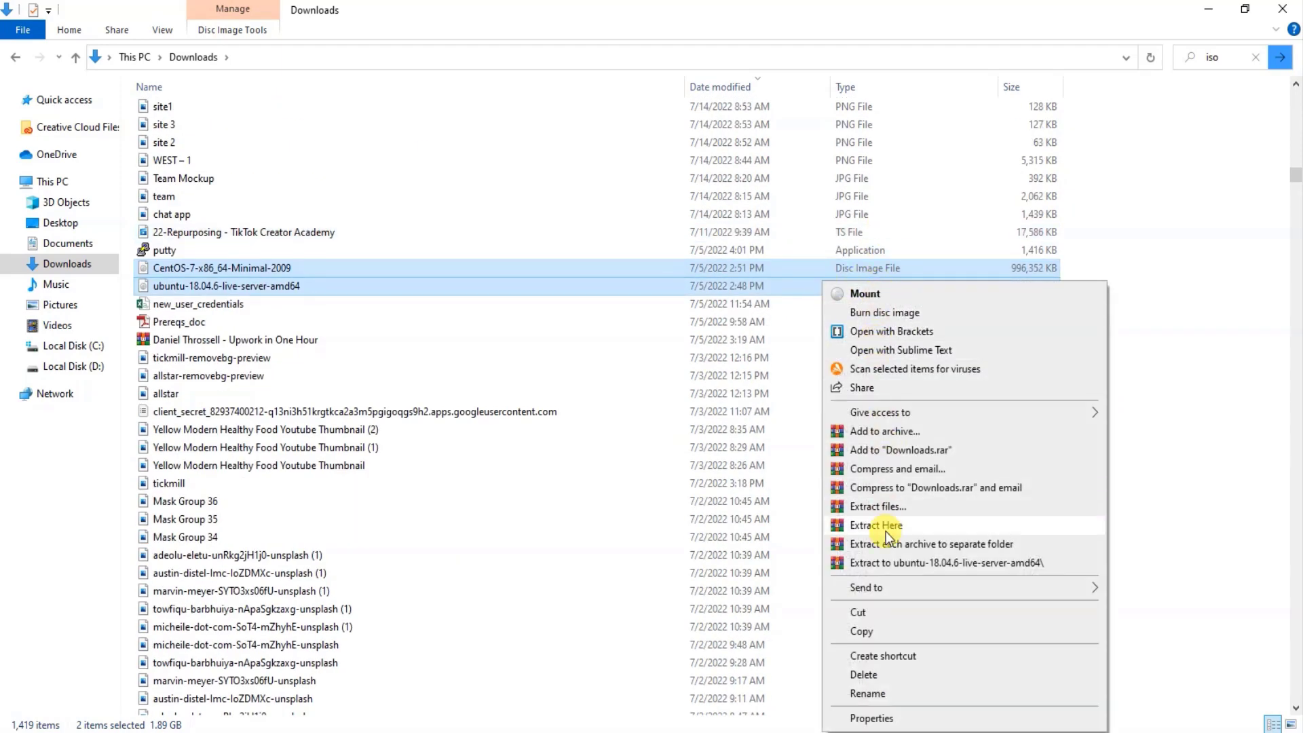
click(869, 609)
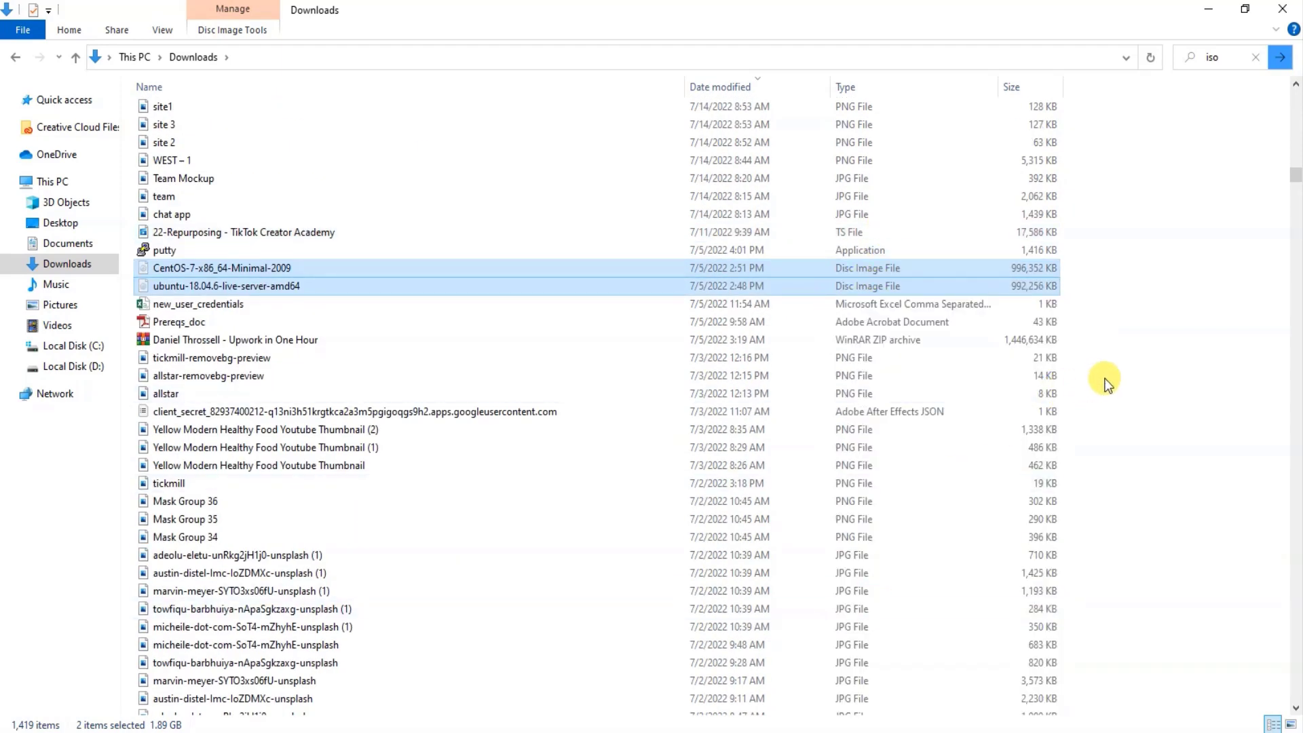
Create a folder named "ISO DIsc Image" in Downloads and open it
scroll(1106, 376, up, 7)
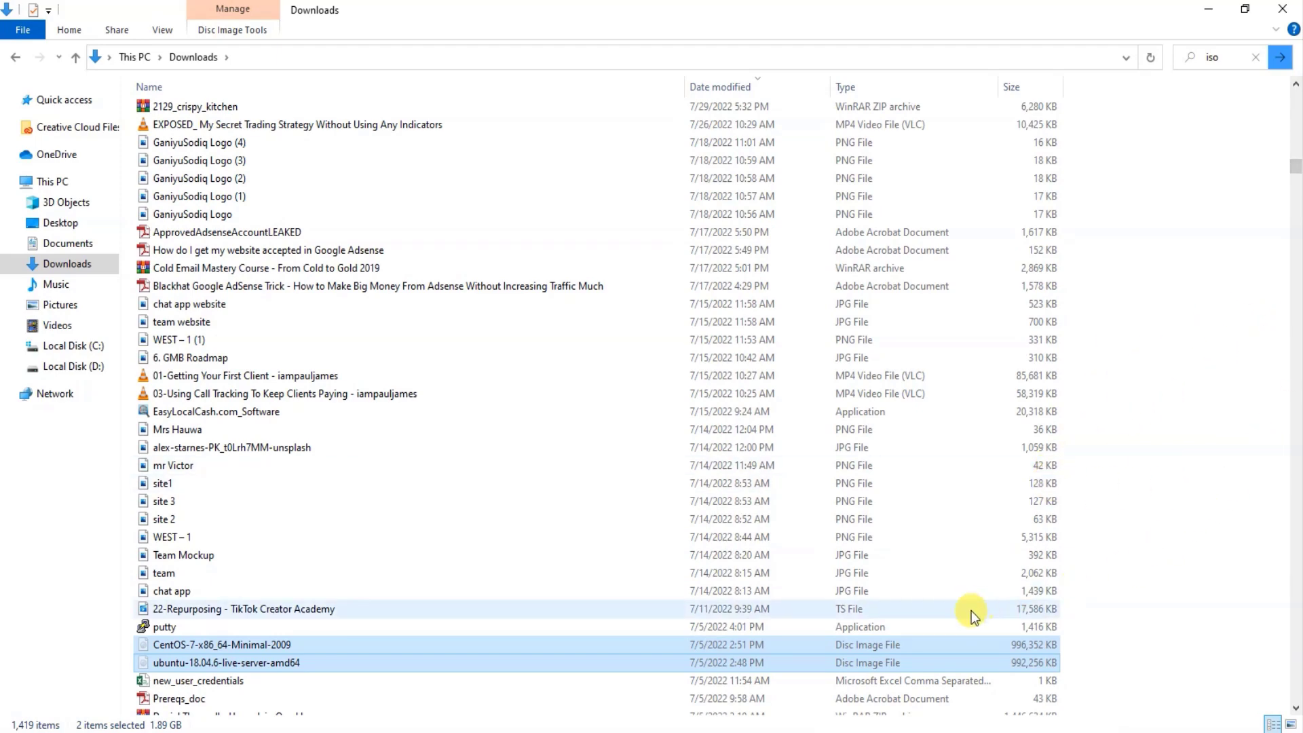
drag(1296, 163, 1208, 113)
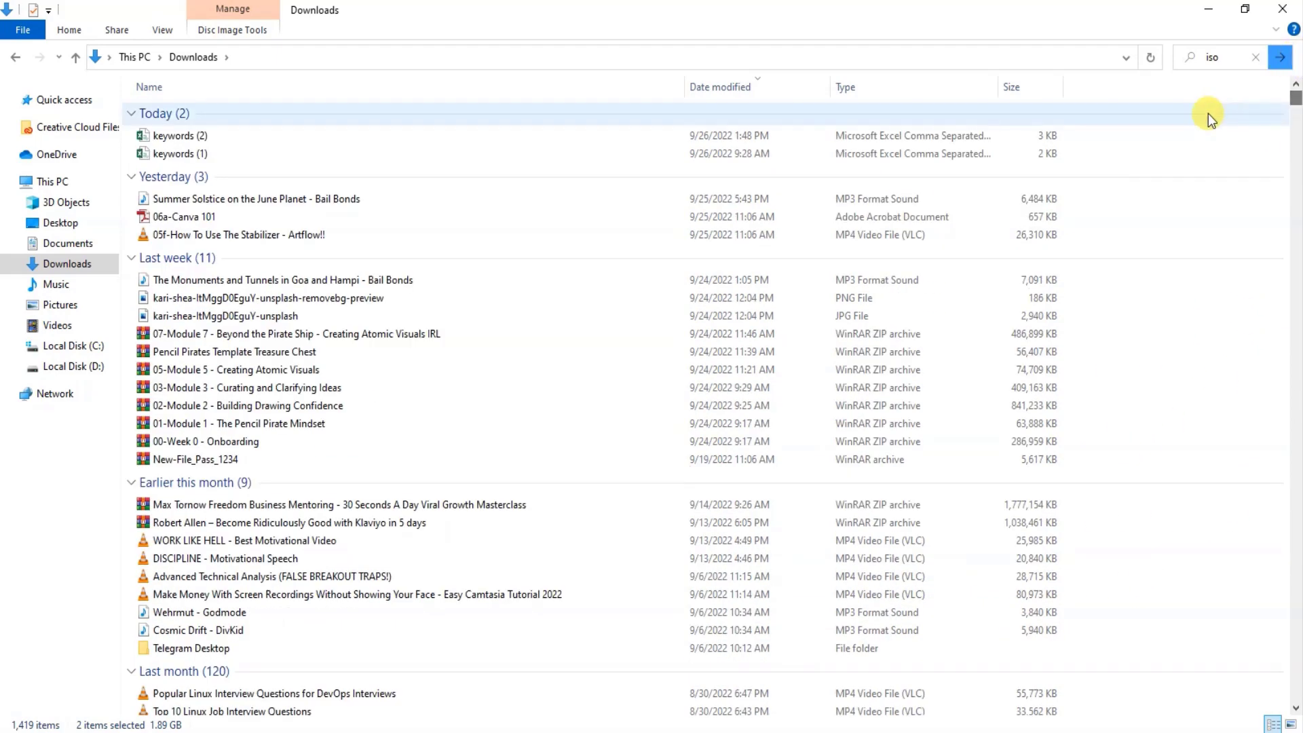
right_click(1184, 158)
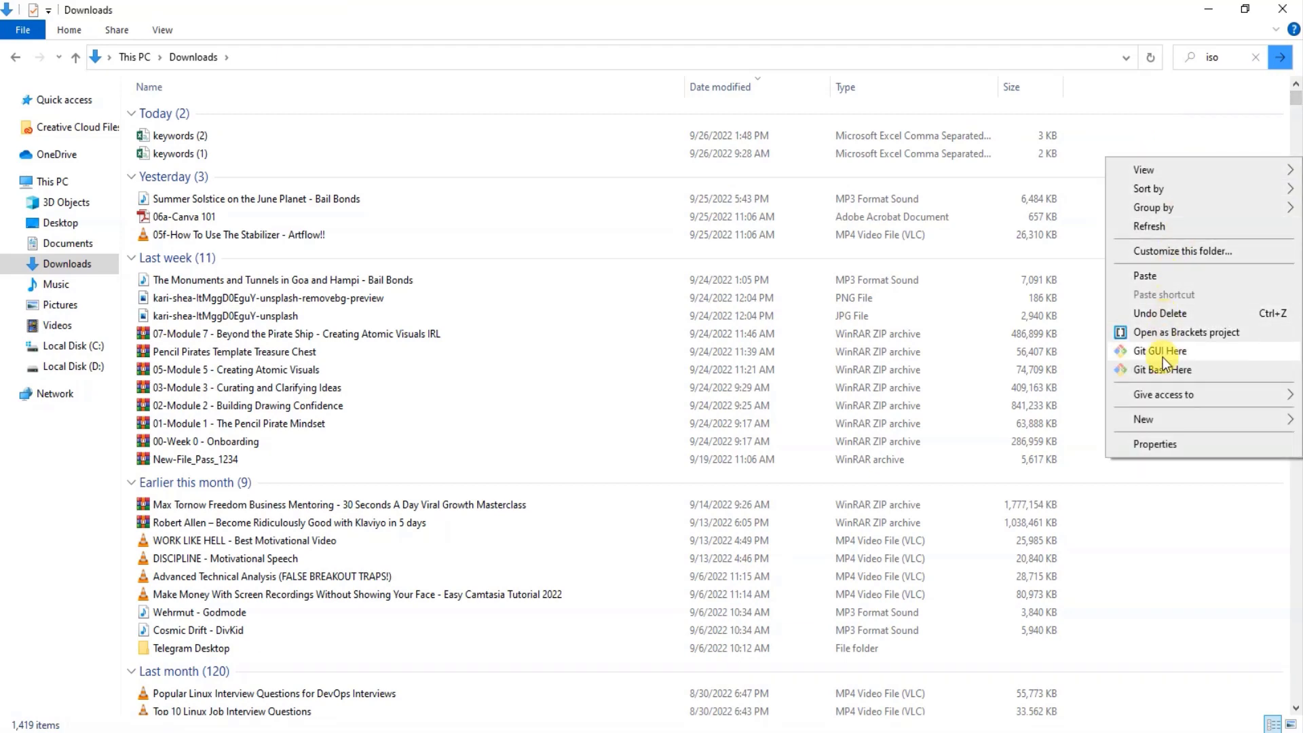
mouse_move(1165, 417)
click(984, 421)
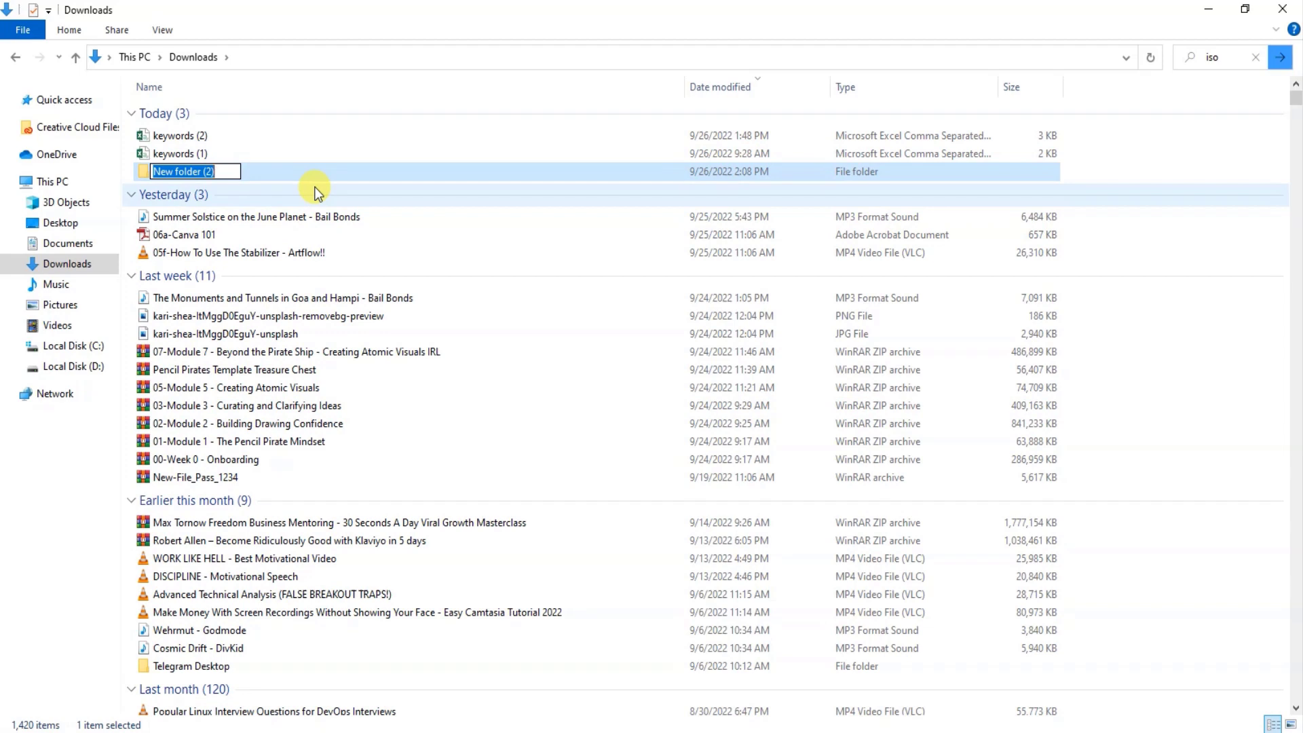
text(IS)
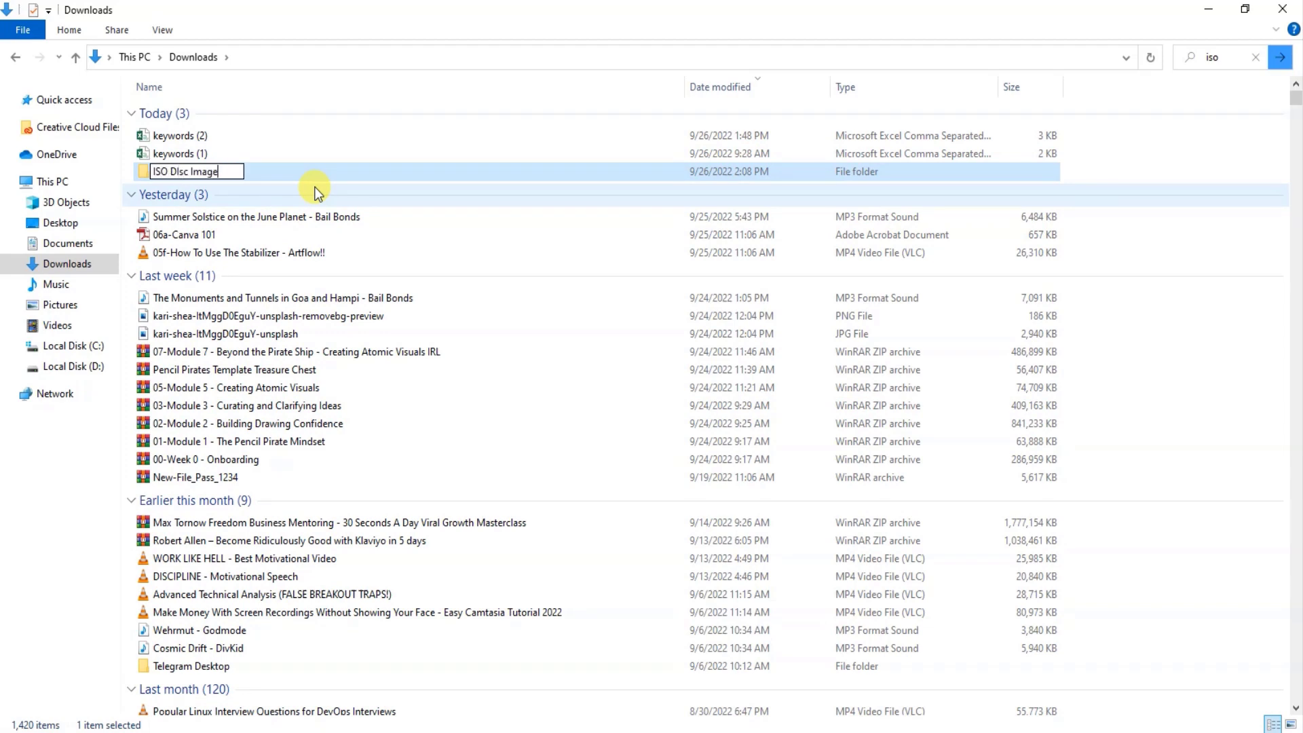
text(O DIsc Image)
key(Return)
key(Return)
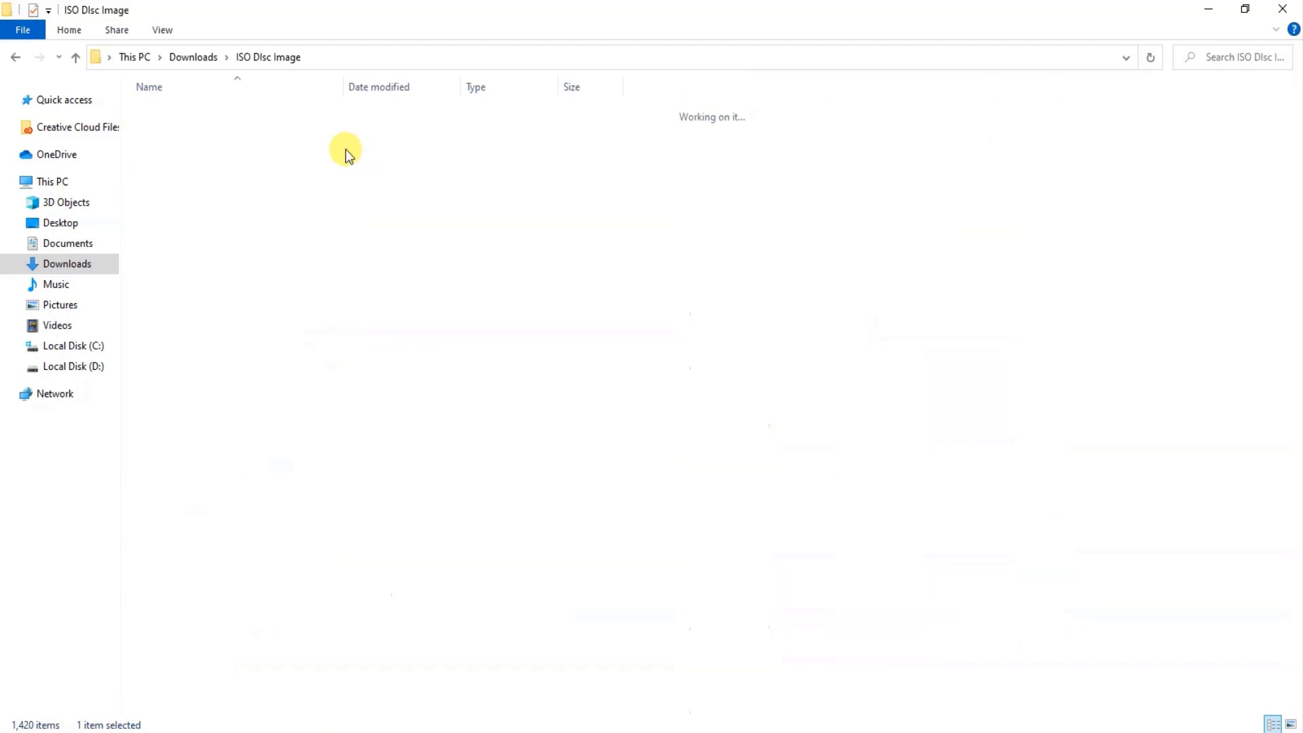
Paste the cut CentOS and Ubuntu disc image files into the ISO DIsc Image folder
right_click(279, 206)
click(349, 326)
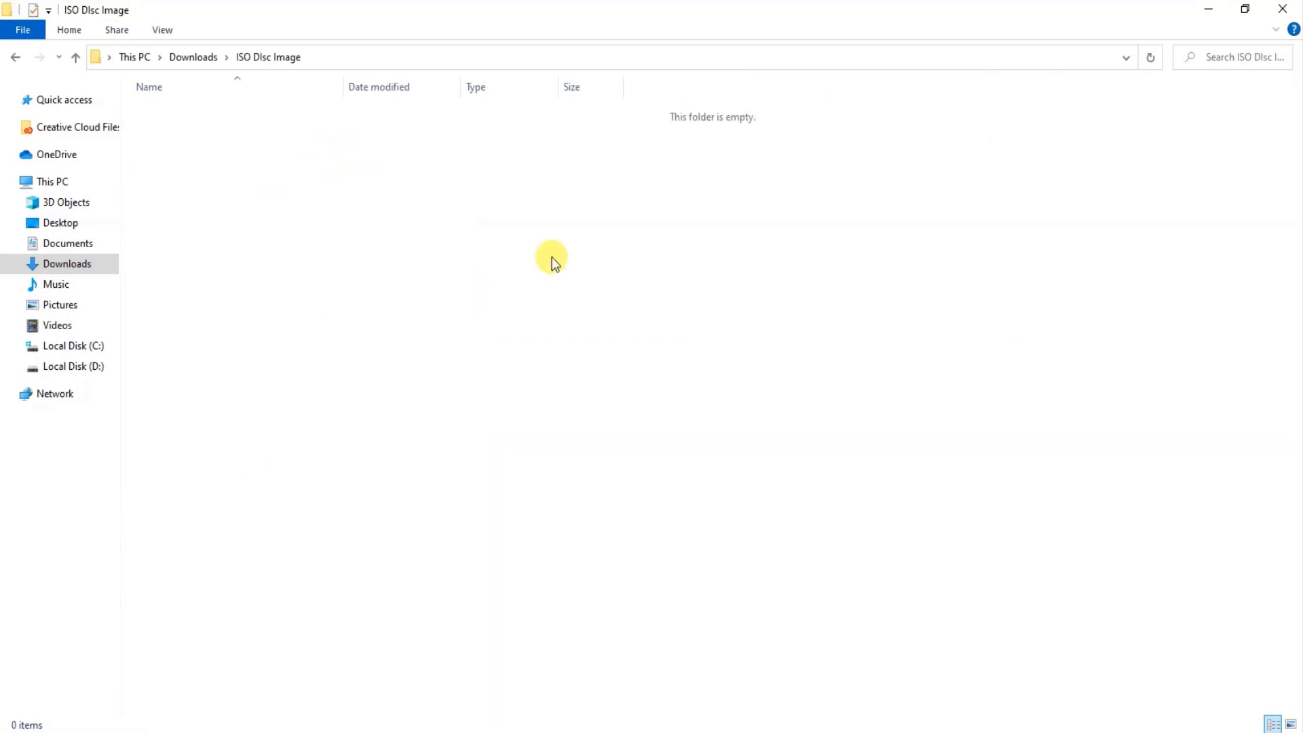
click(523, 259)
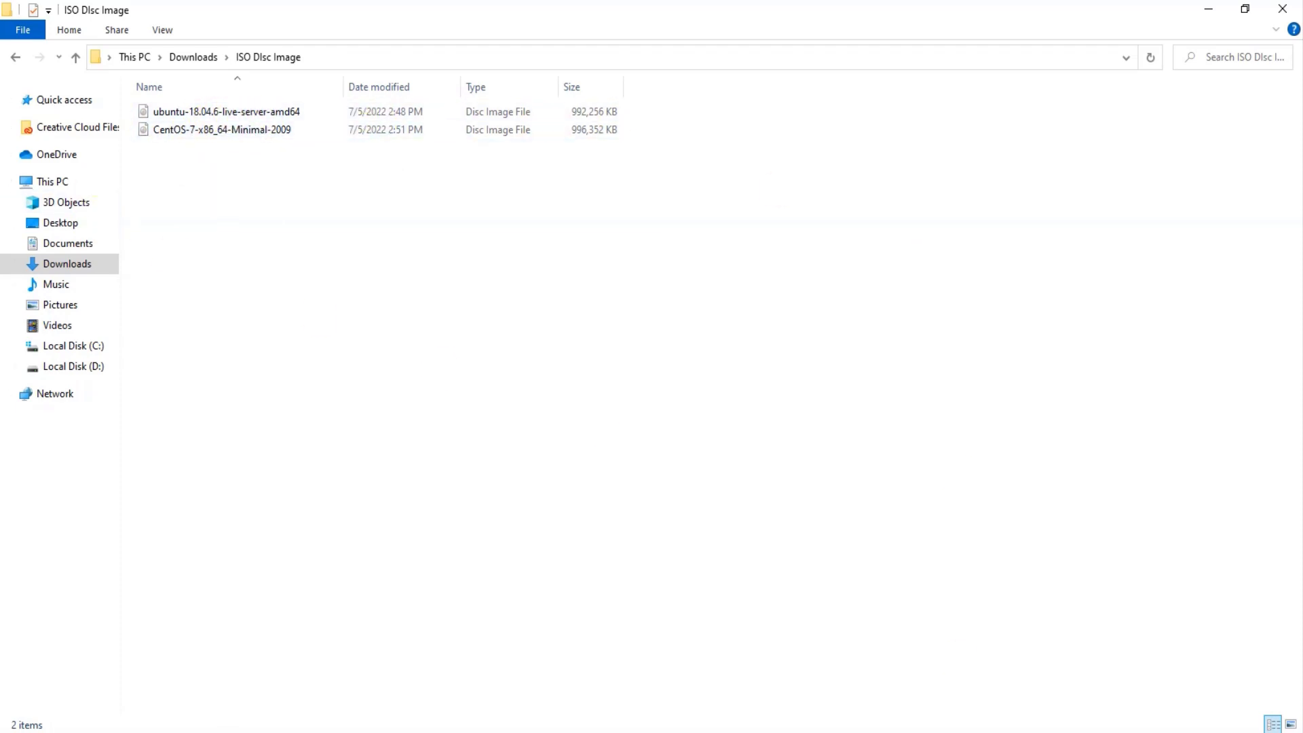
Switch to Chrome and search Google for "ubuntu 18 iso" in a new tab
mouse_move(815, 726)
click(760, 687)
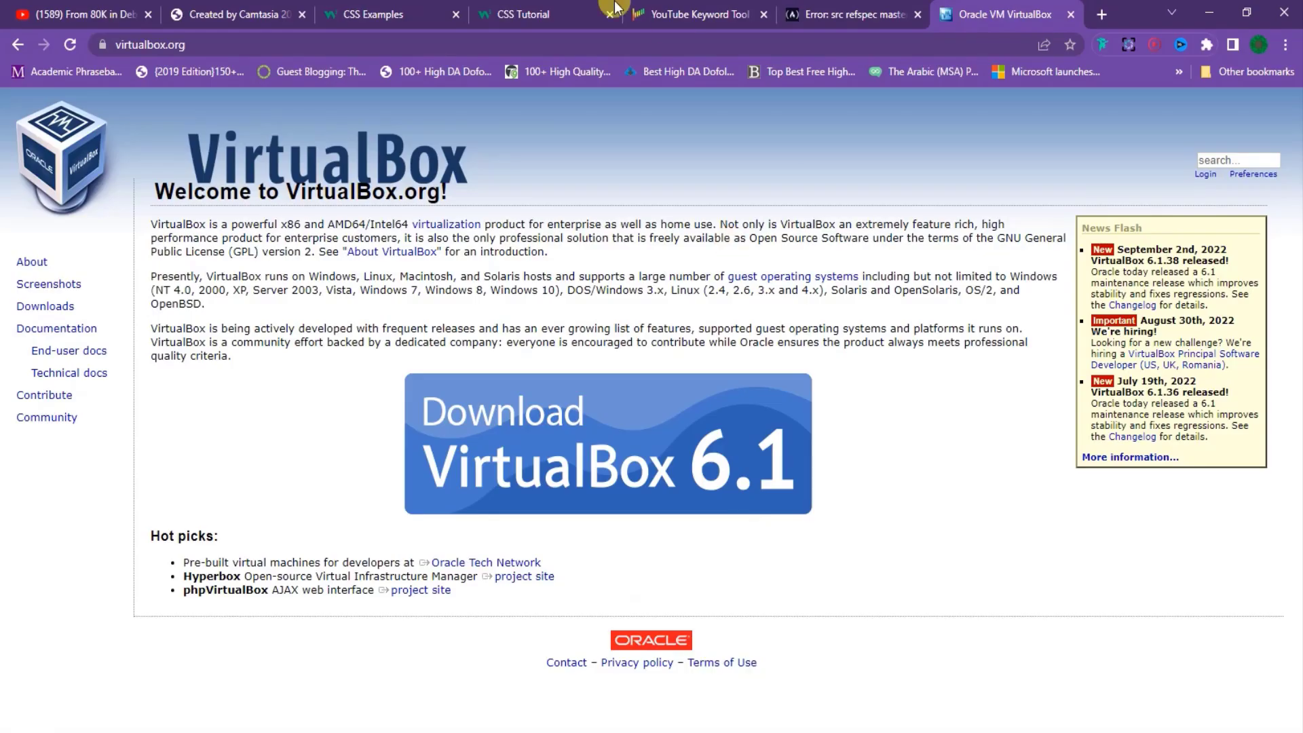
click(1102, 14)
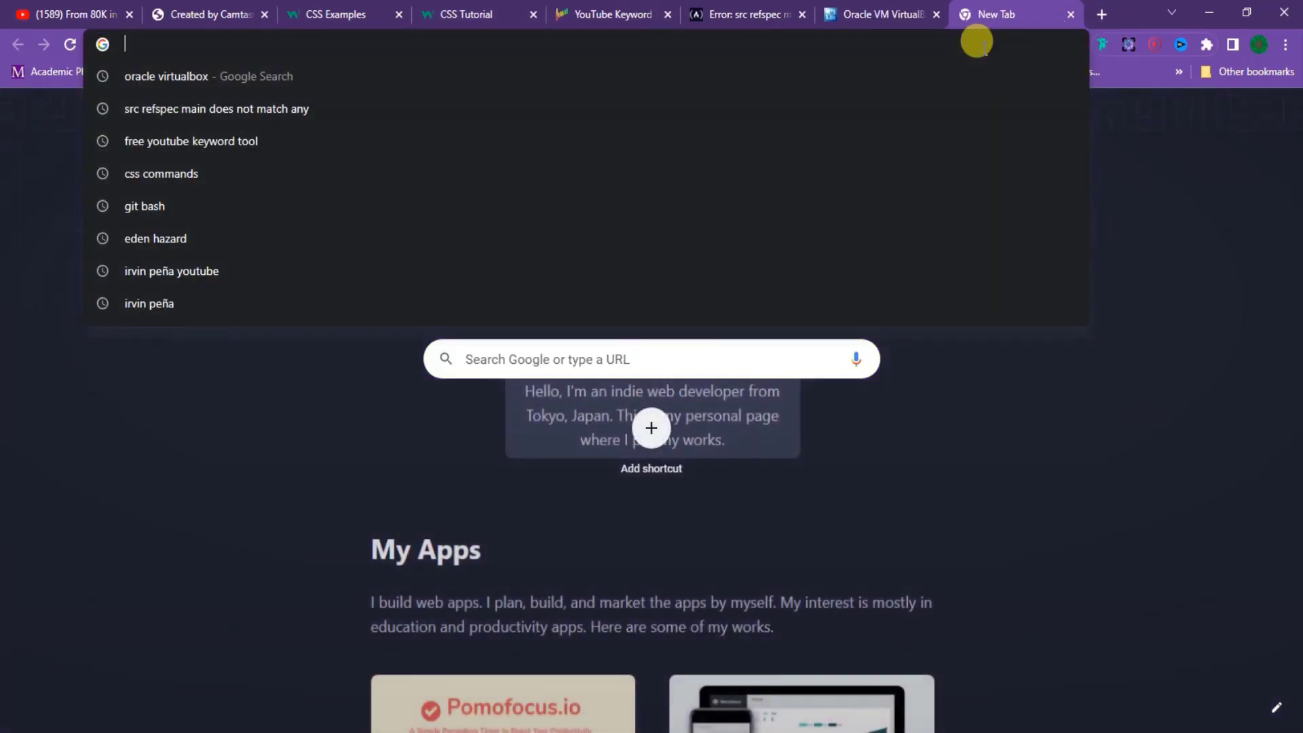
text(ubuntu)
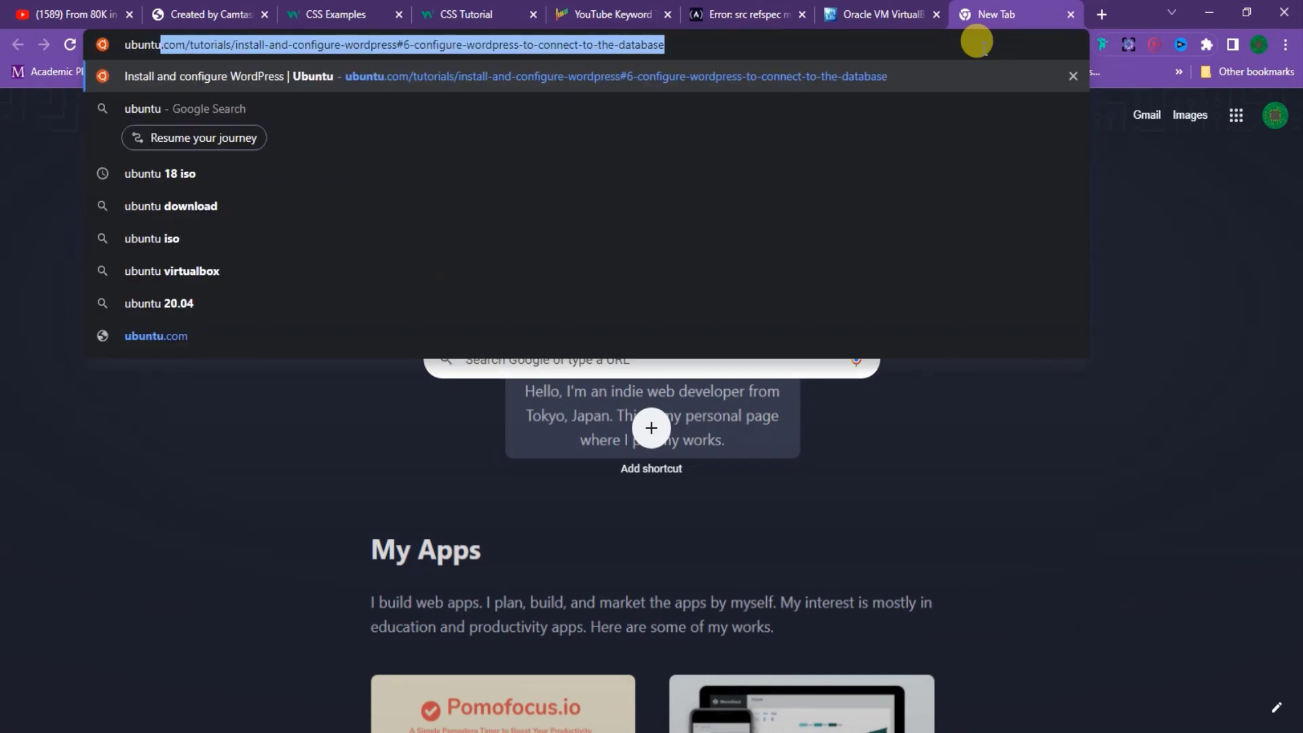
key(Delete)
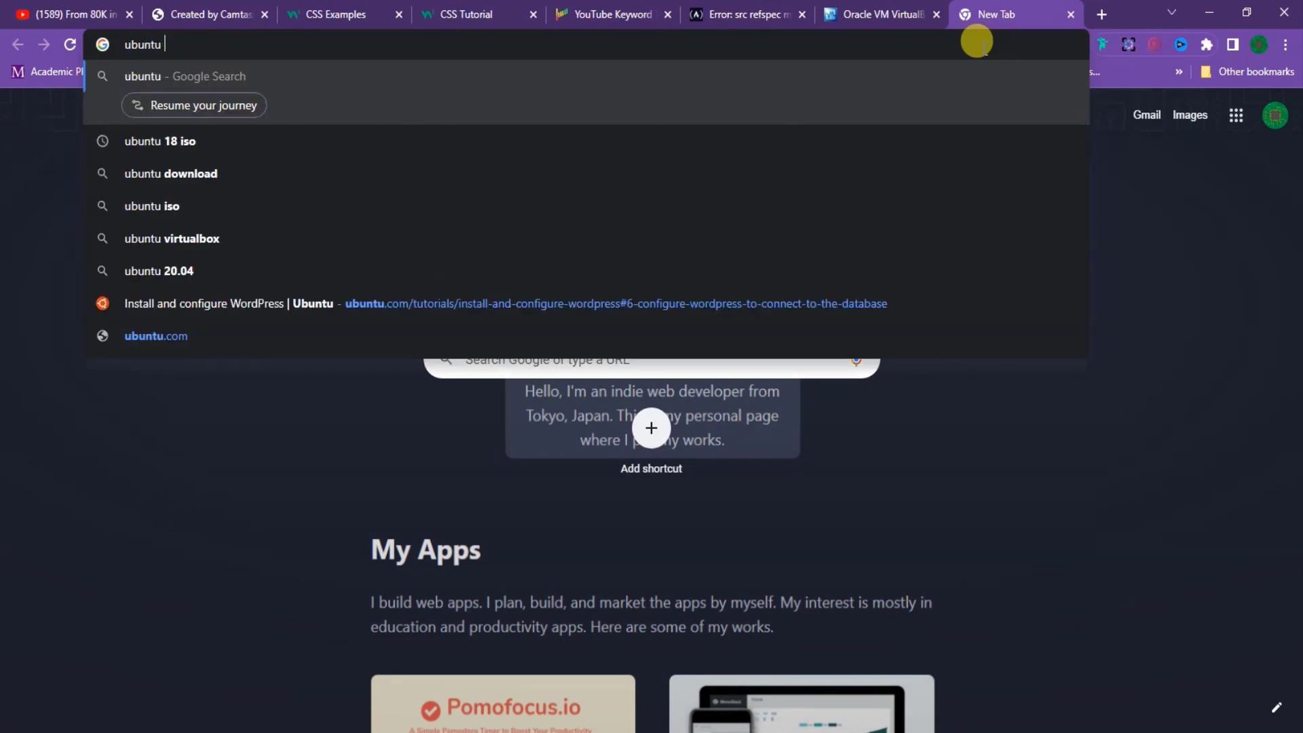
key(Down)
key(Return)
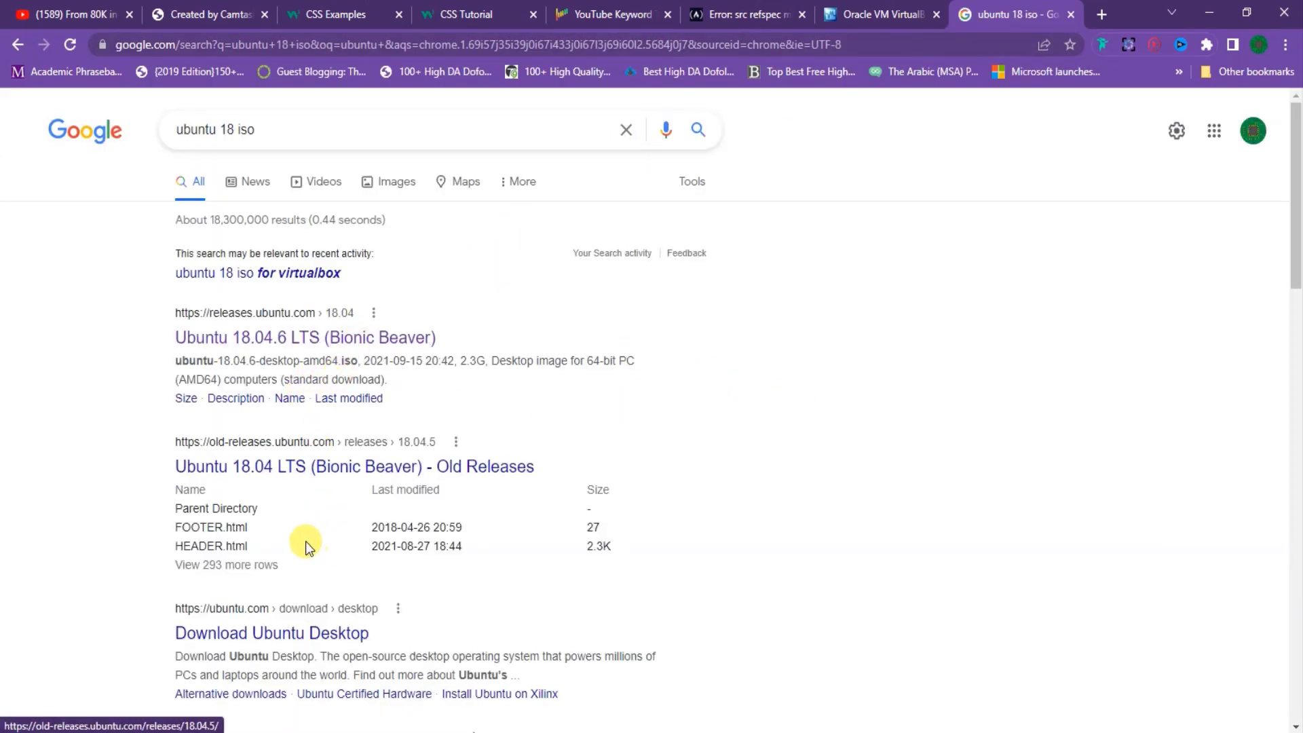
Open the Ubuntu 18.04.6 LTS (Bionic Beaver) release page and look through its desktop and server image files
scroll(381, 482, down, 1)
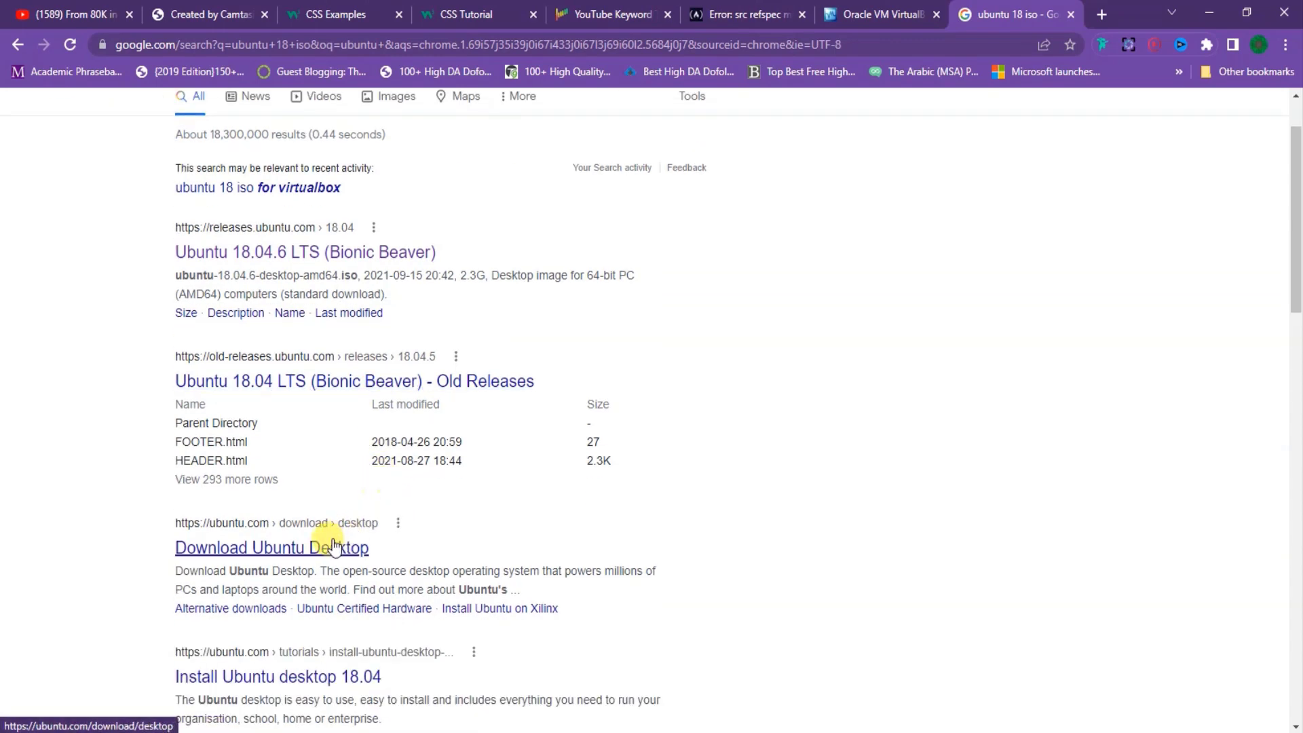
click(313, 256)
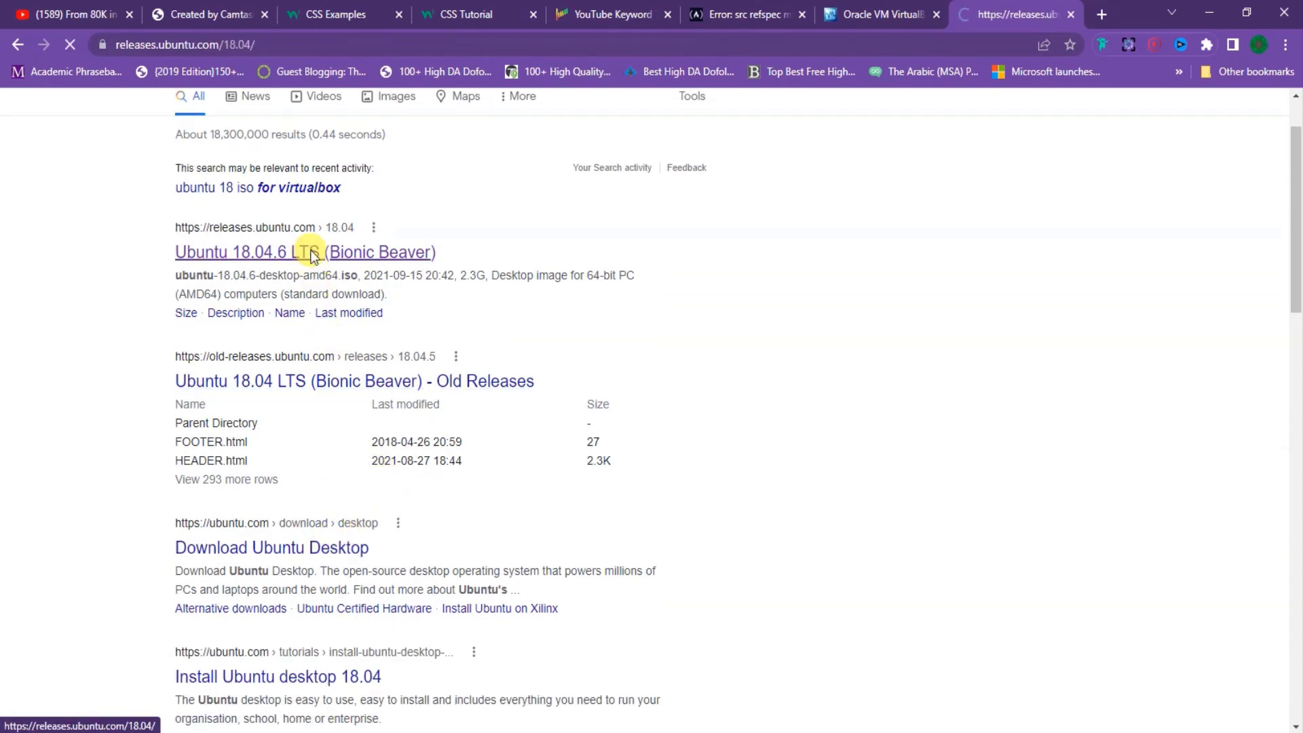
scroll(894, 263, down, 3)
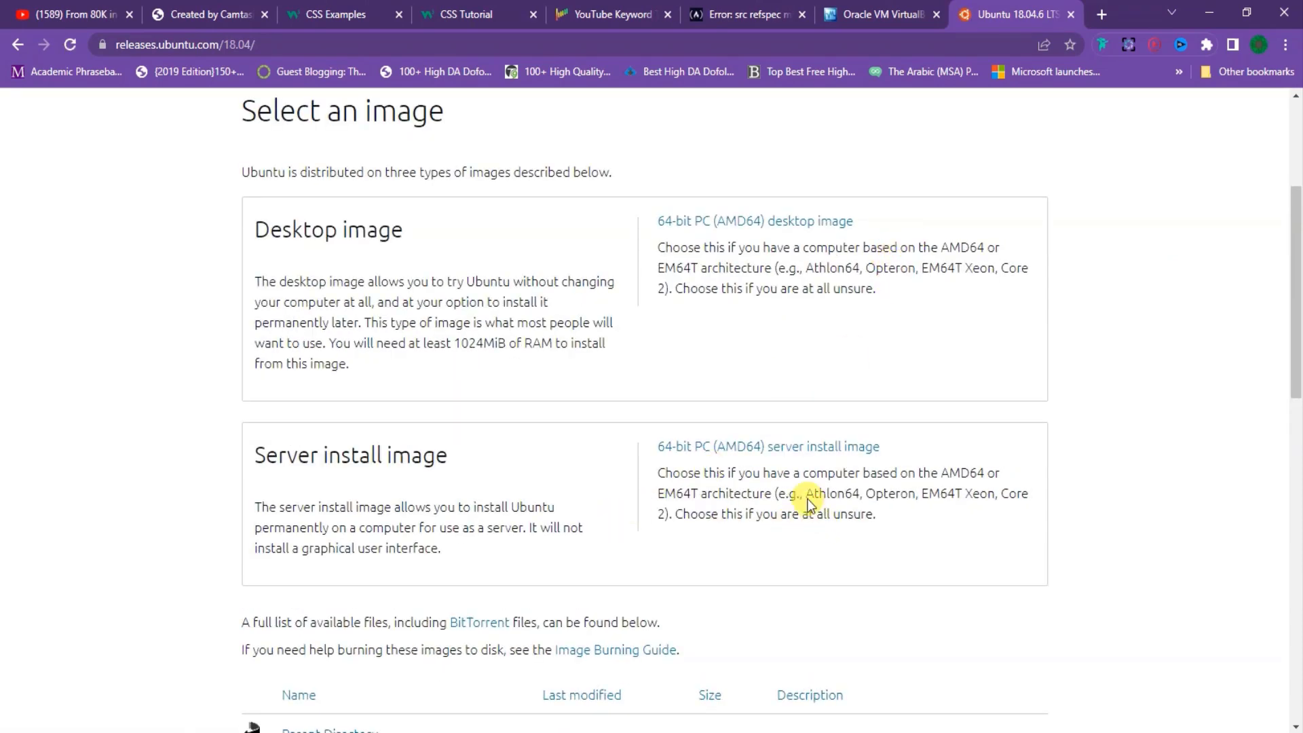
scroll(606, 461, down, 5)
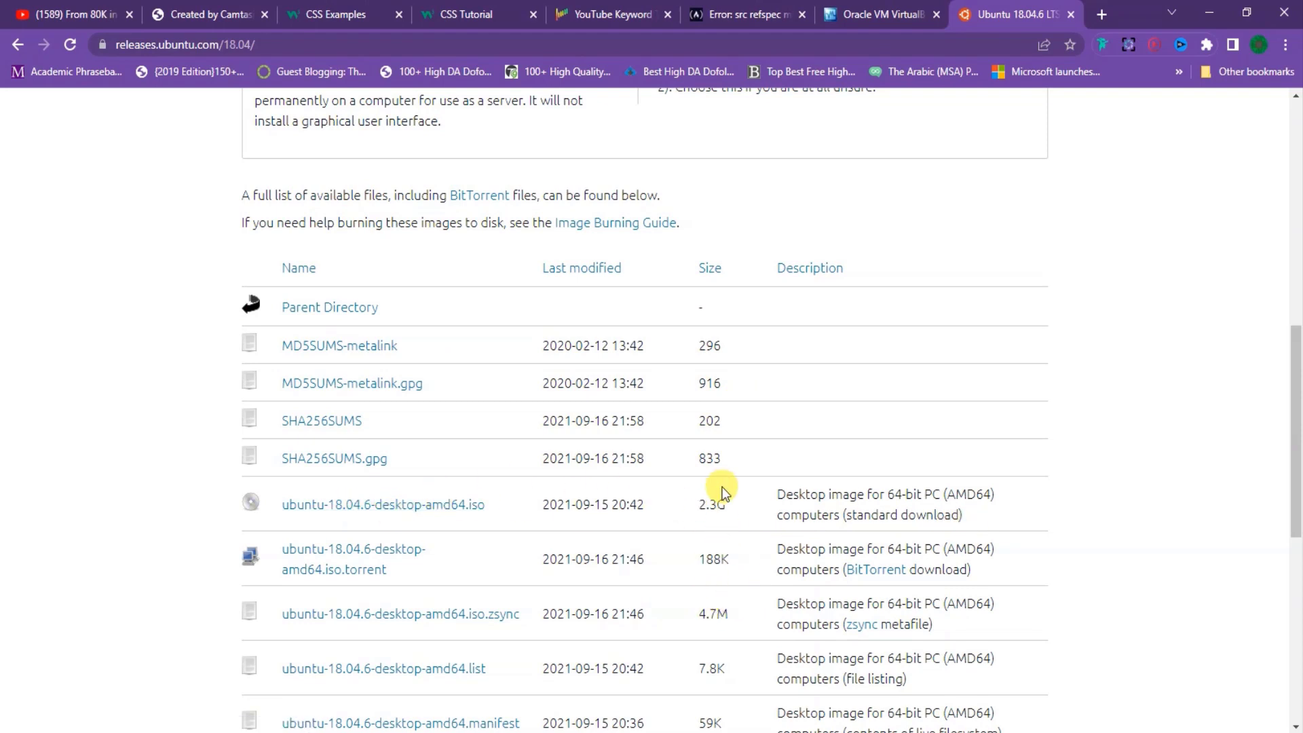
scroll(780, 486, down, 3)
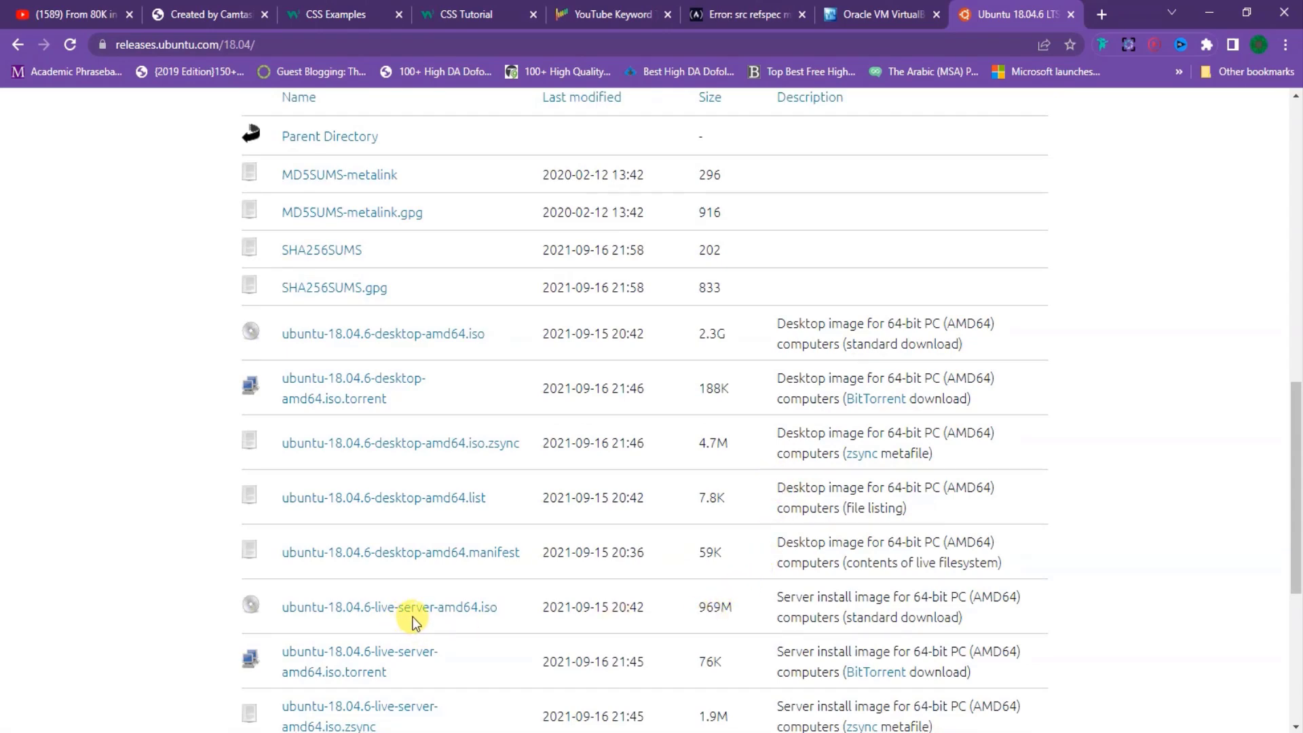
scroll(609, 526, down, 3)
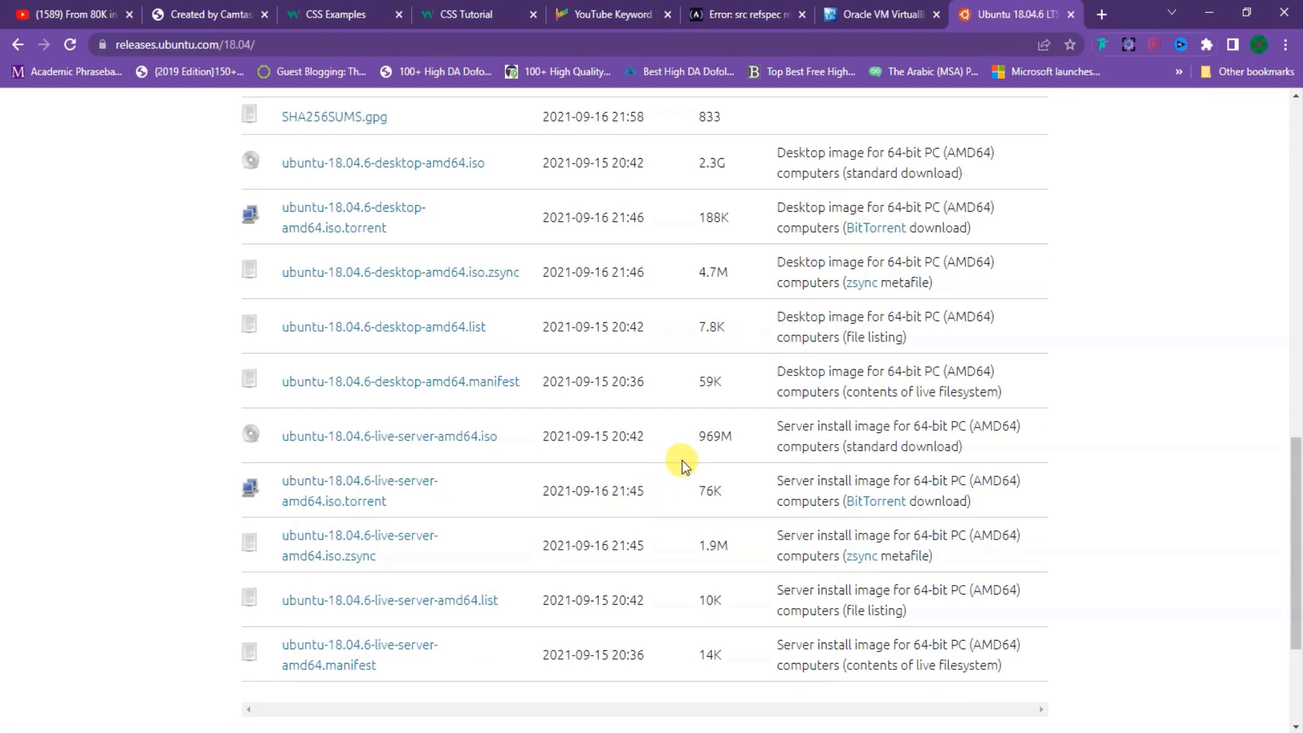
scroll(683, 460, up, 2)
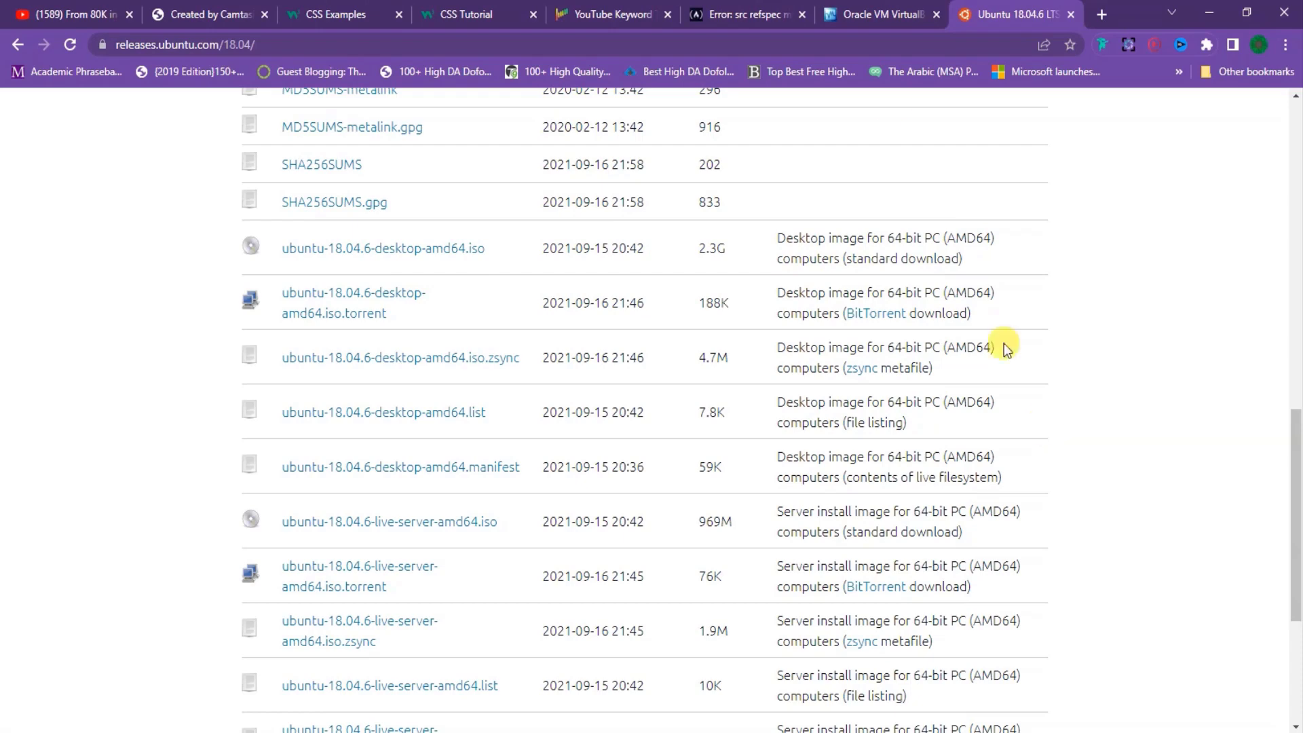
scroll(563, 95, up, 4)
Search Google for "windows 10 disc image" in the same tab and look through the results
click(860, 44)
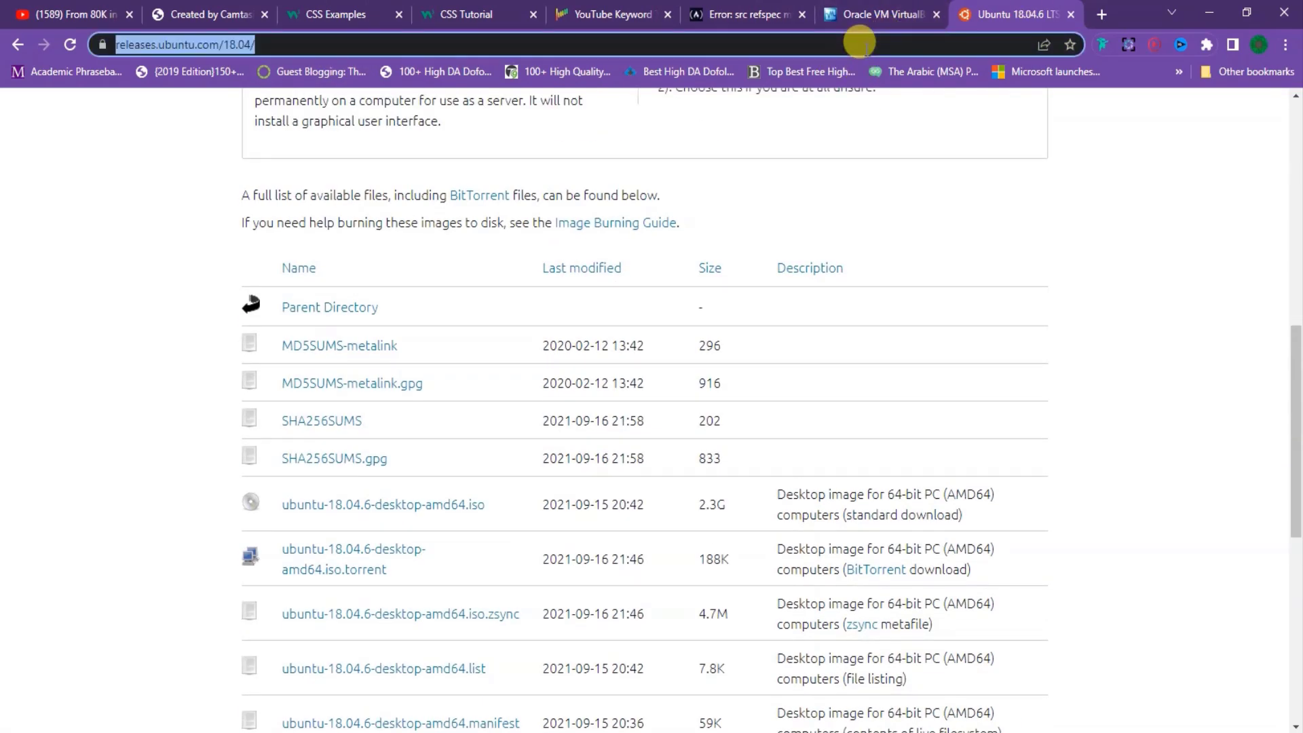
text(windows )
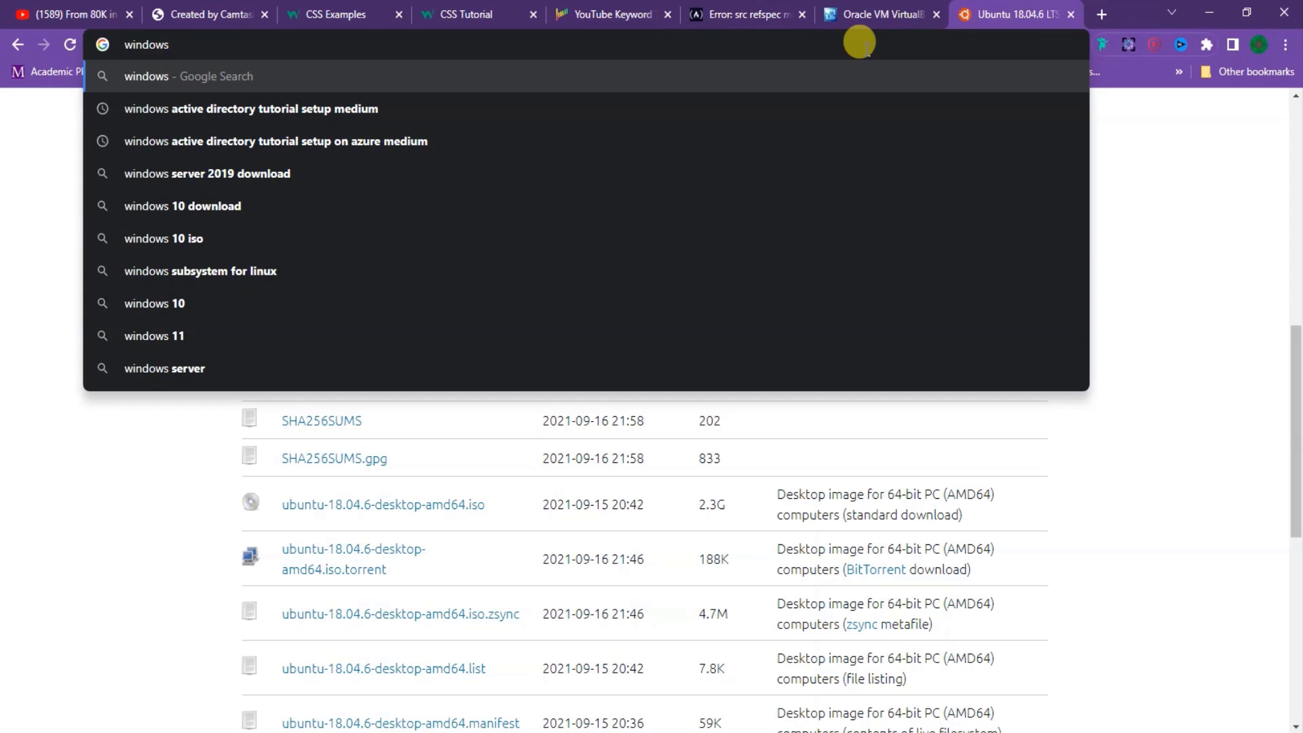
text(disc)
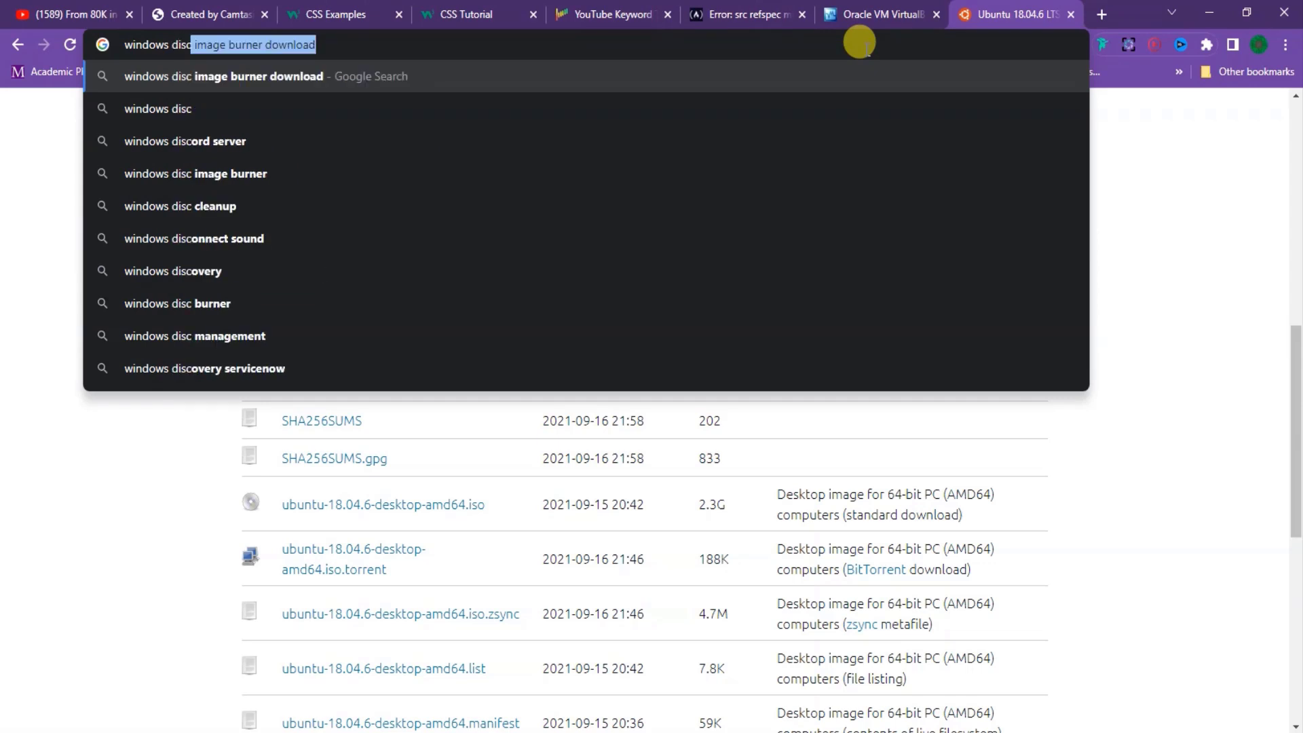
key(BackSpace)
key(Down)
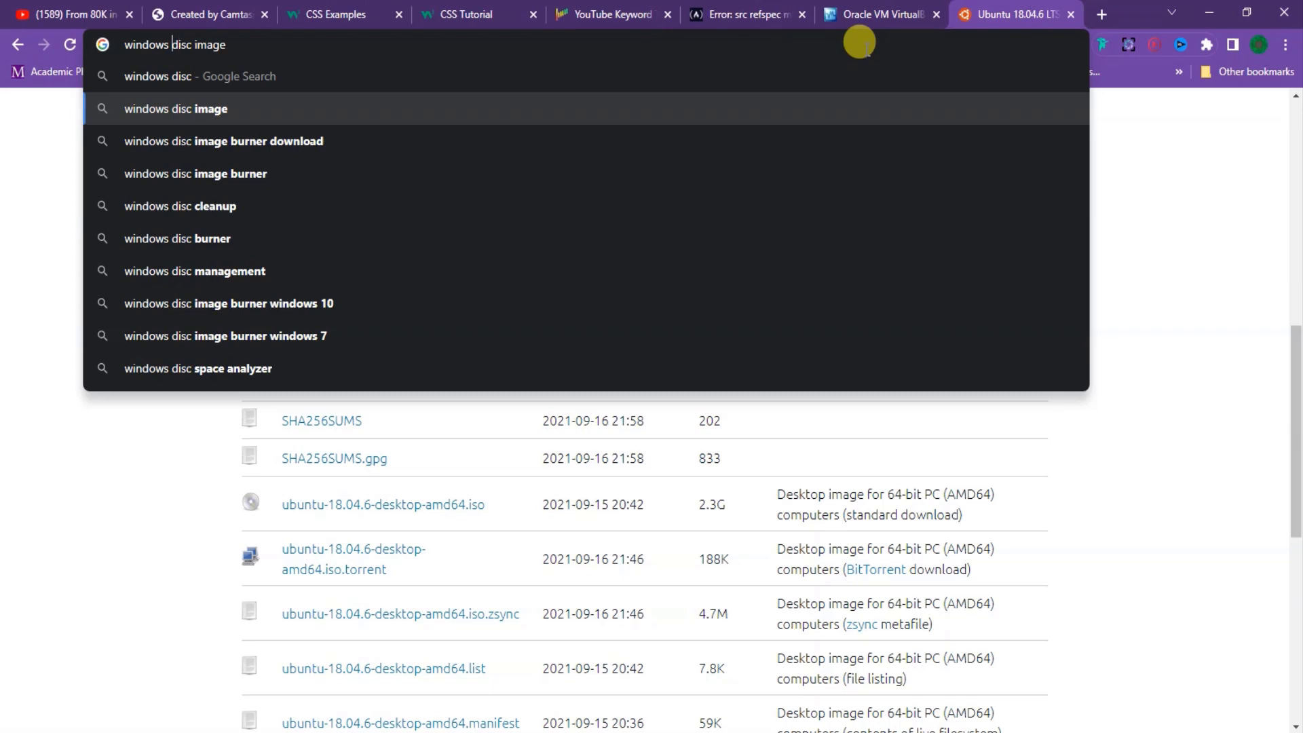
text(10)
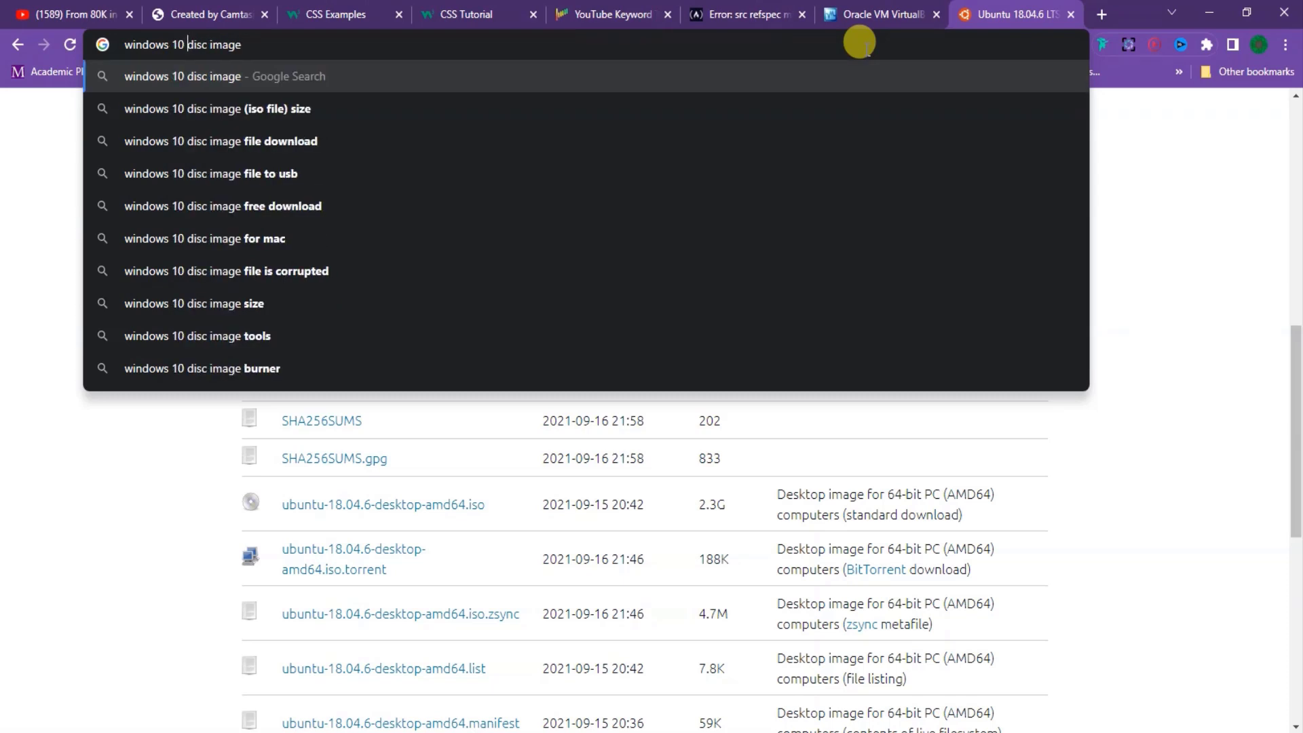
key(Return)
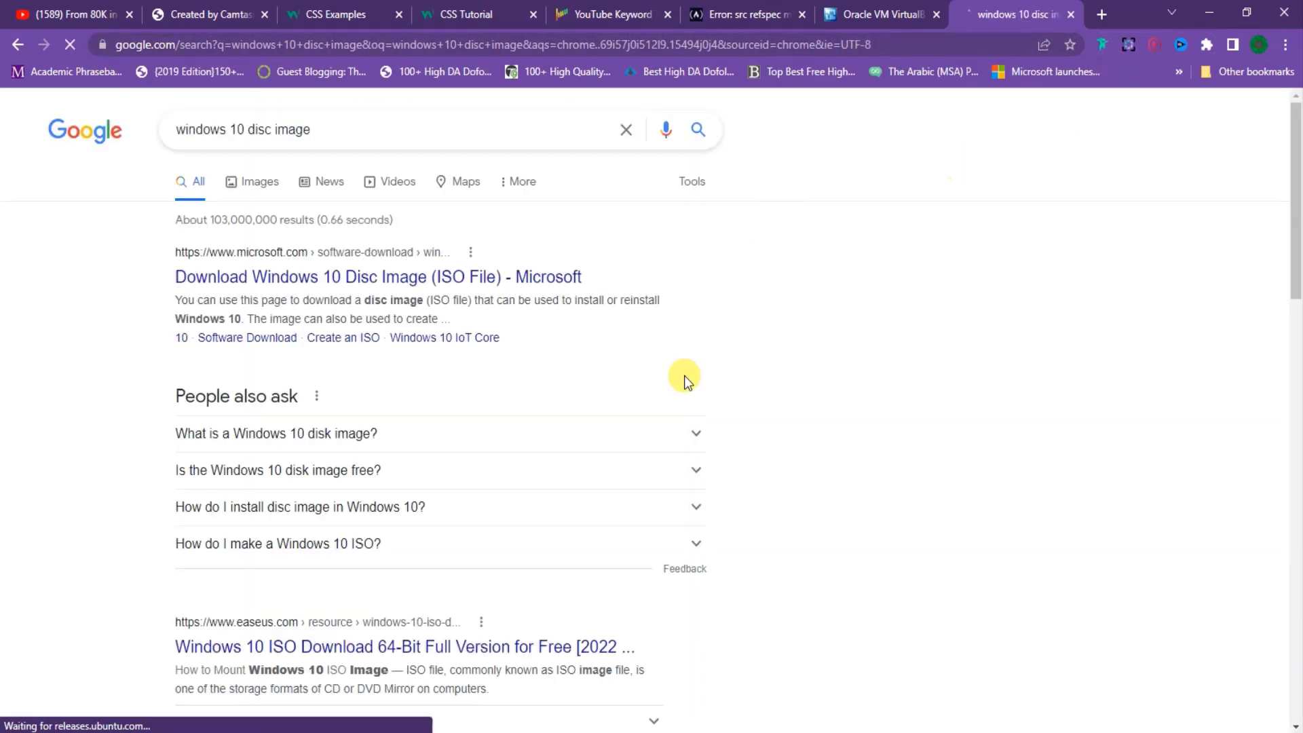
scroll(693, 481, down, 6)
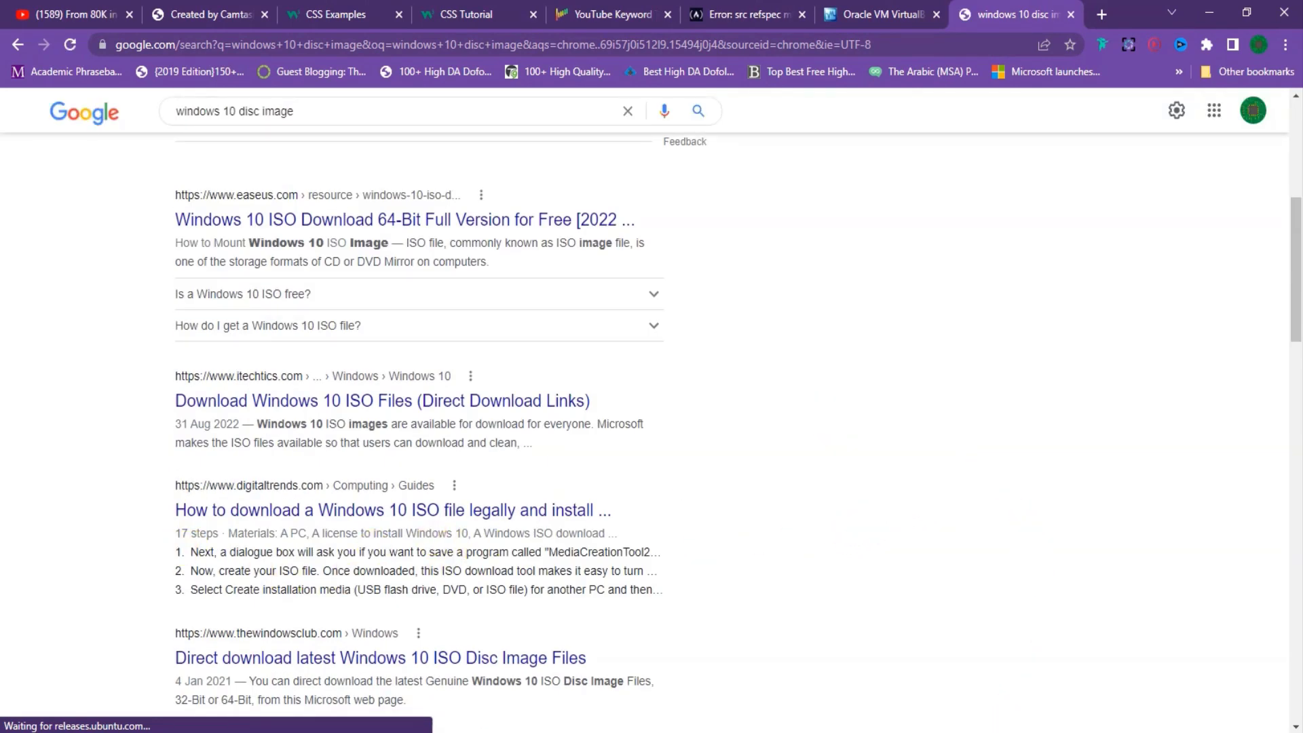
mouse_move(944, 7)
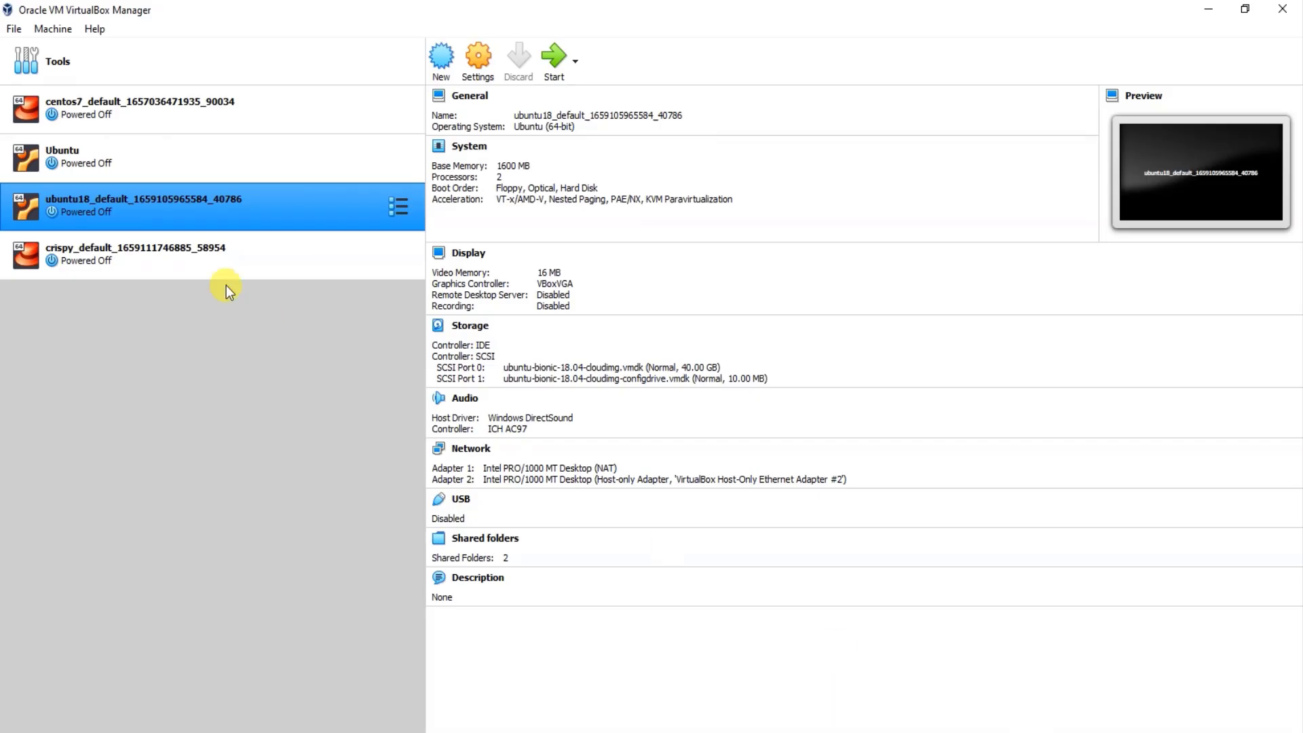
click(400, 207)
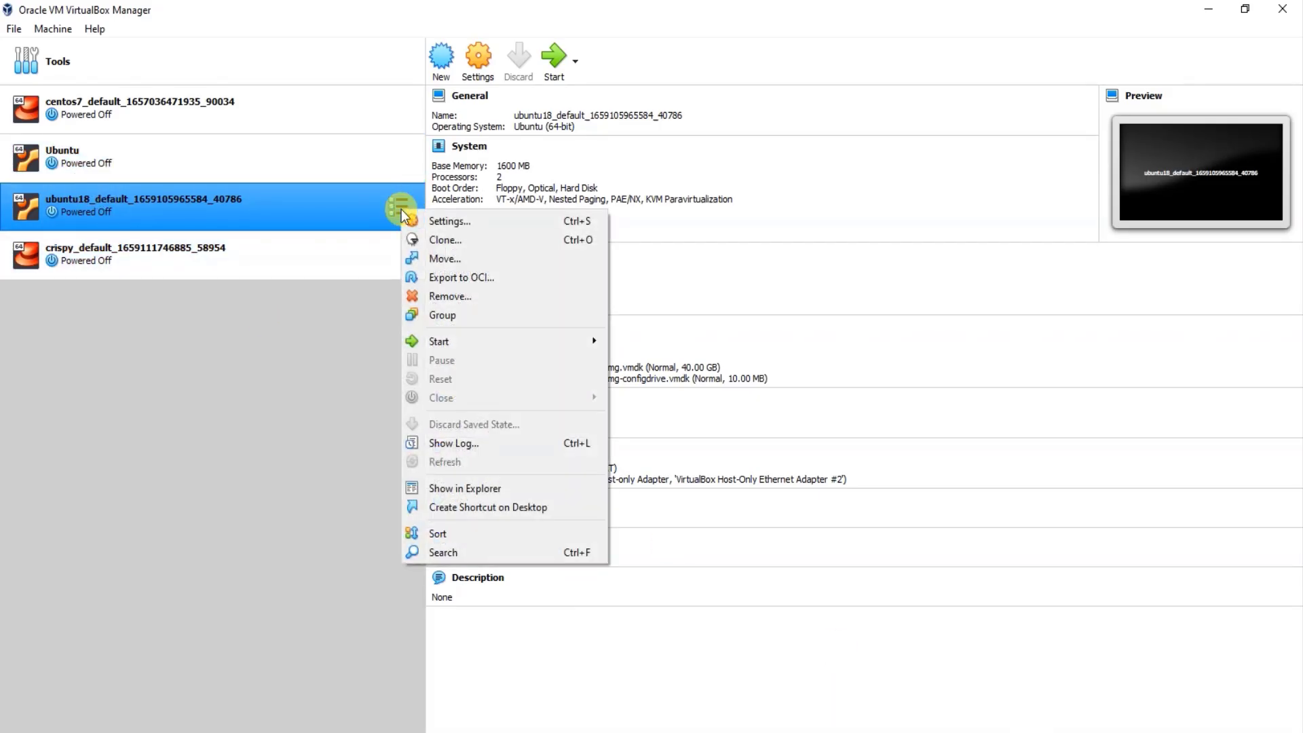
click(461, 294)
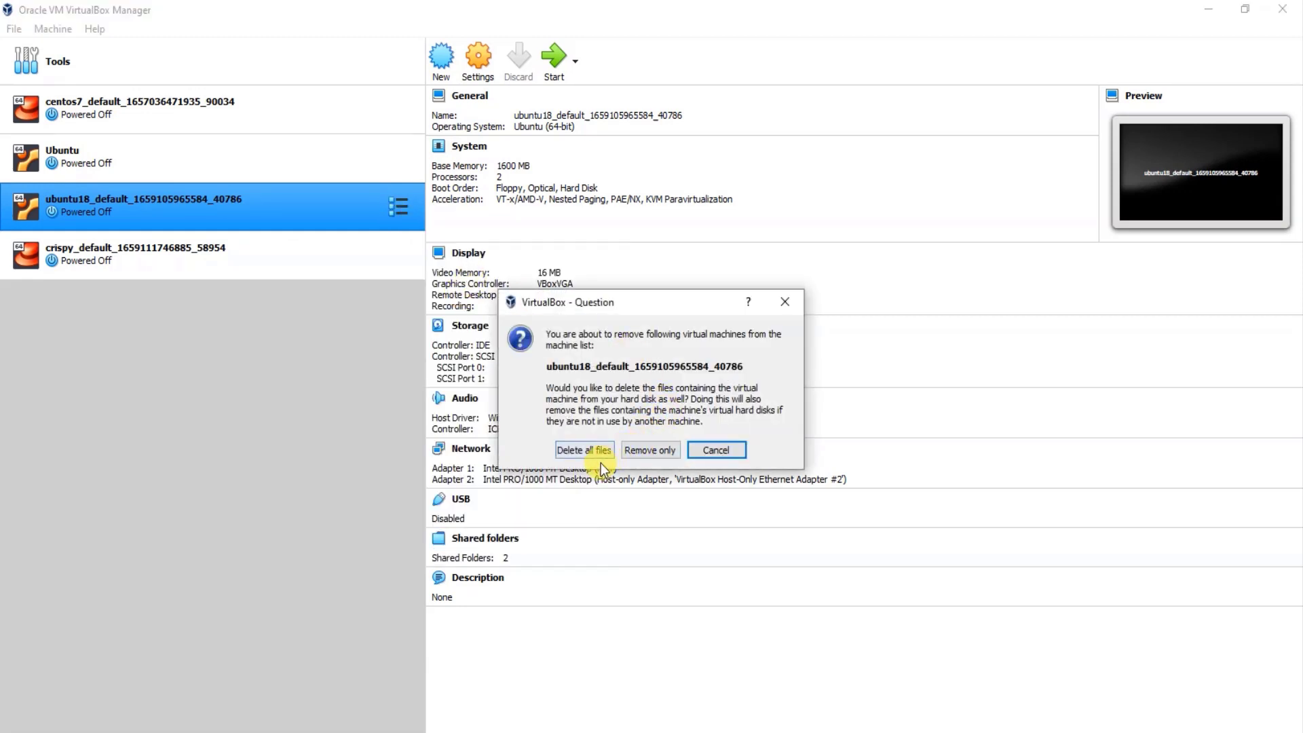
click(600, 450)
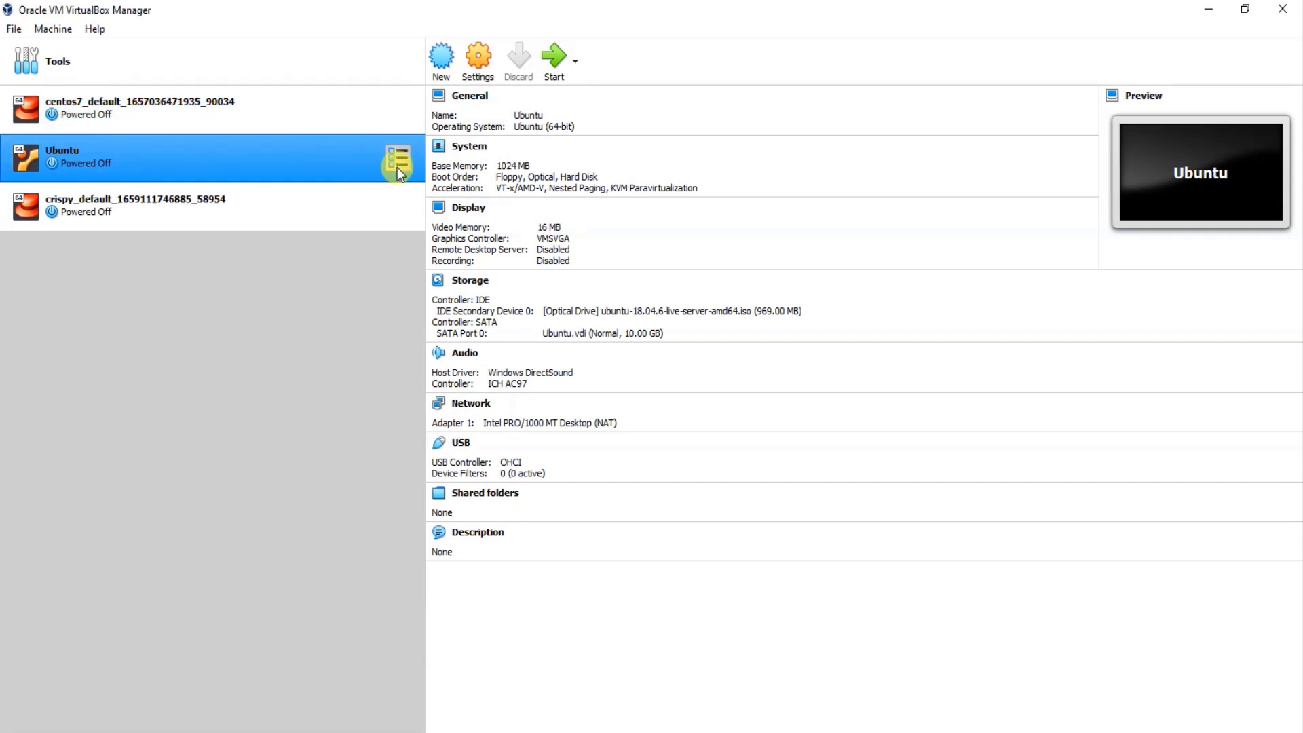
click(399, 171)
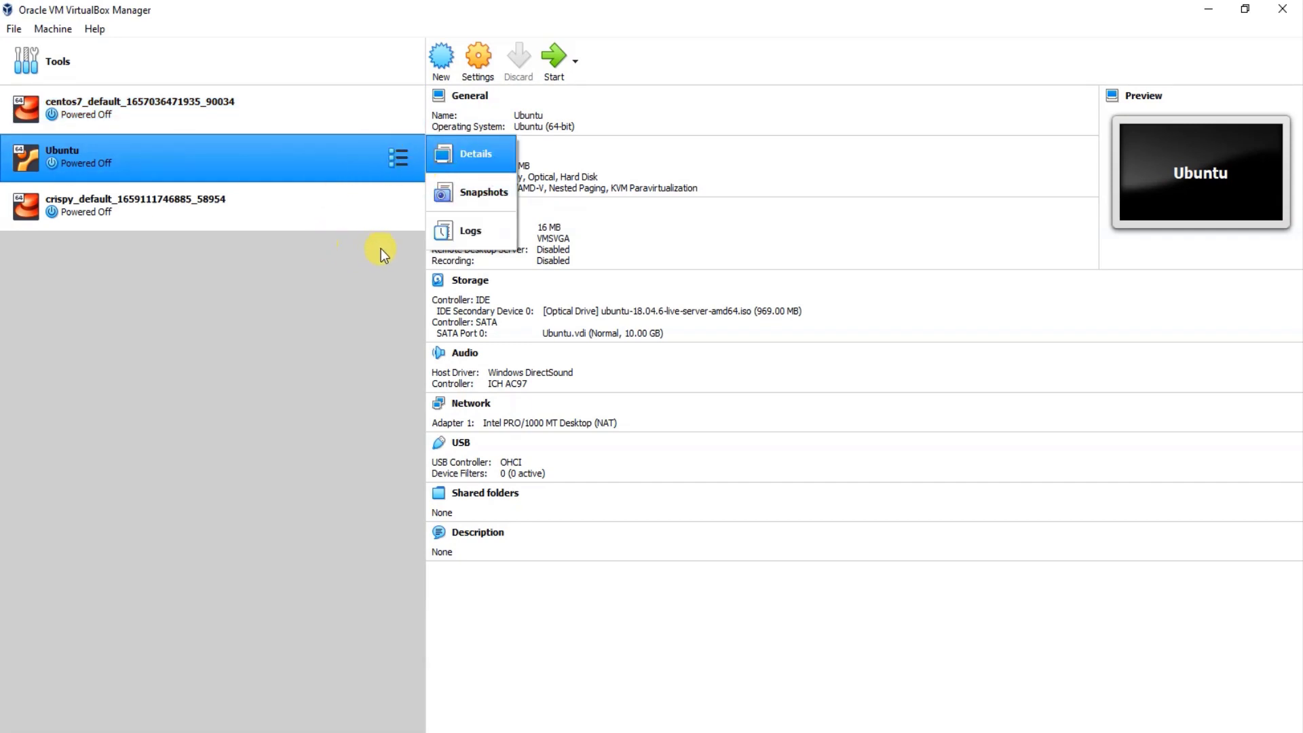
click(398, 119)
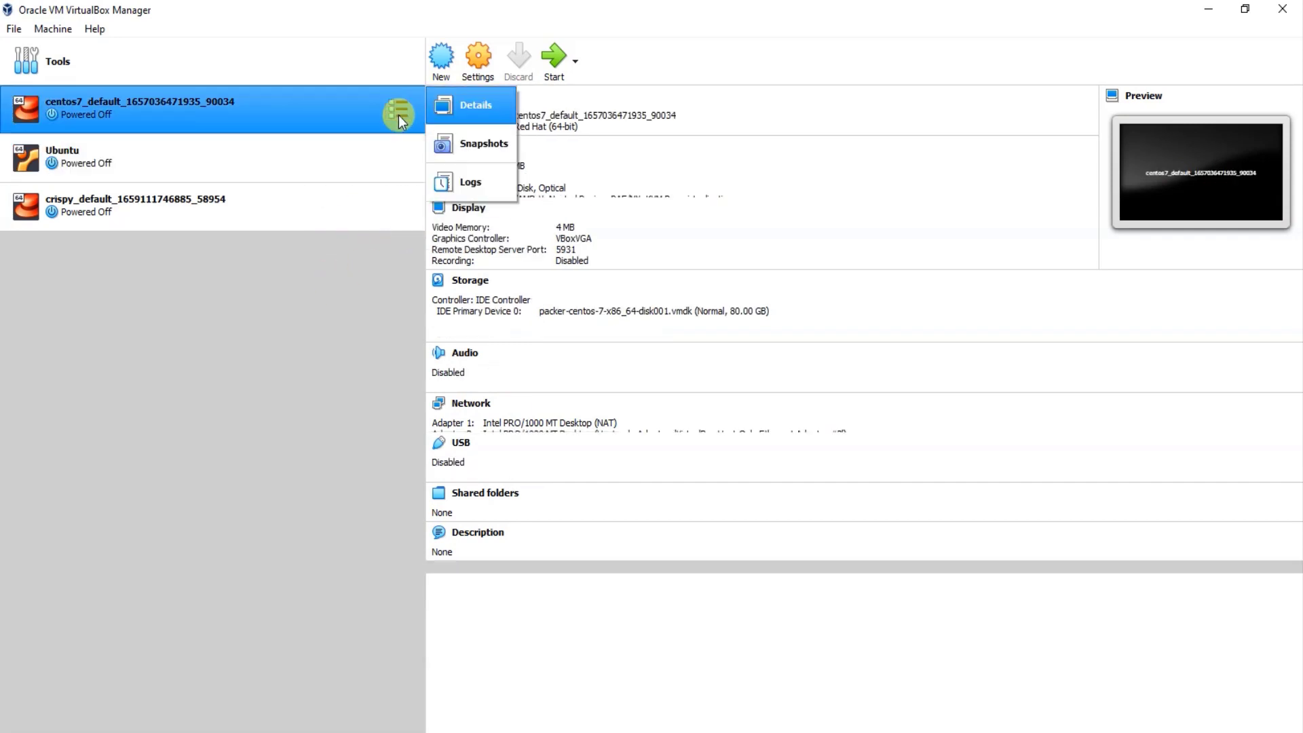
right_click(397, 115)
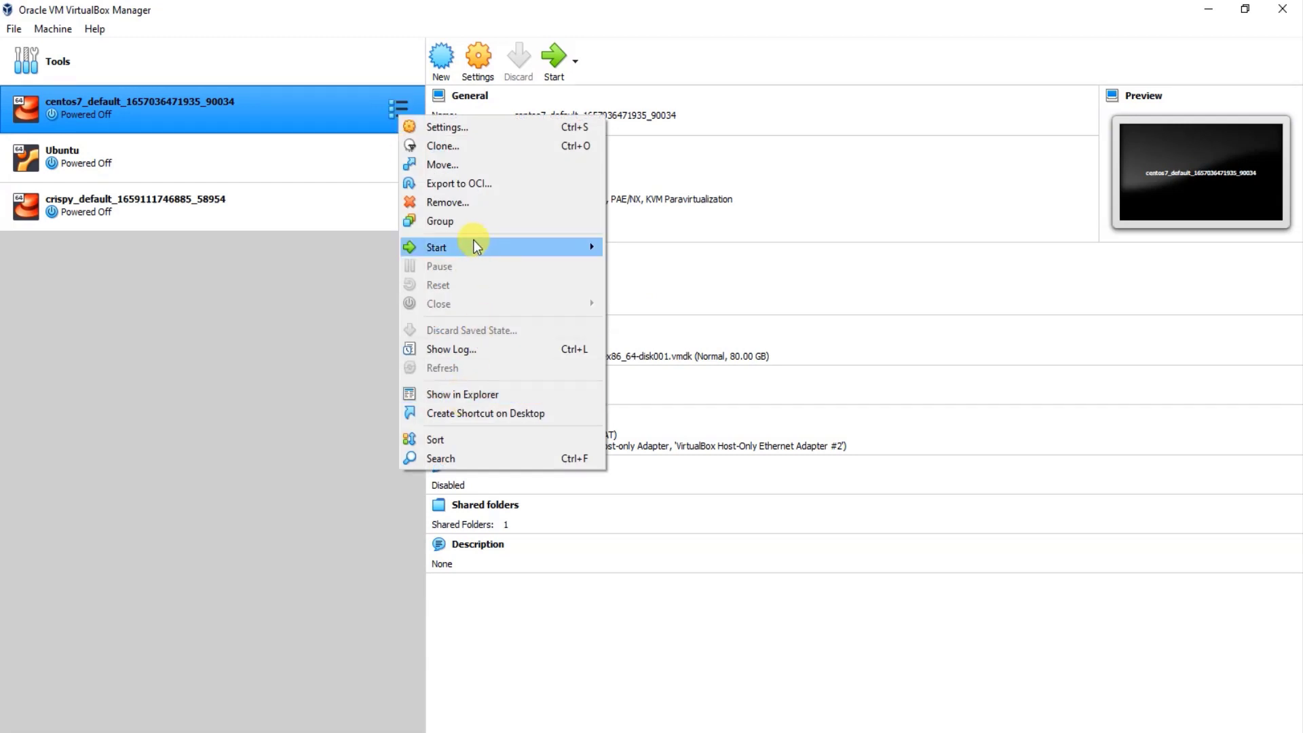
click(464, 206)
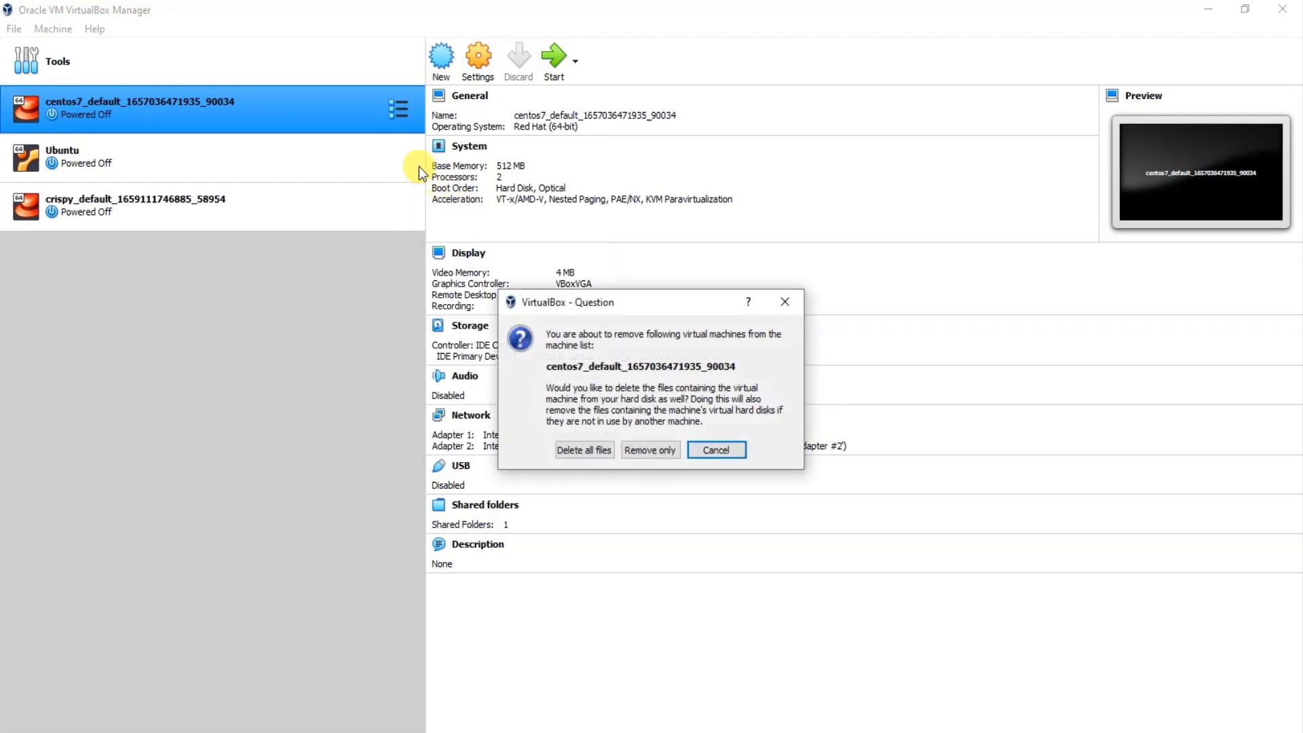
click(581, 451)
Remove the Ubuntu virtual machine and delete all its files
right_click(402, 112)
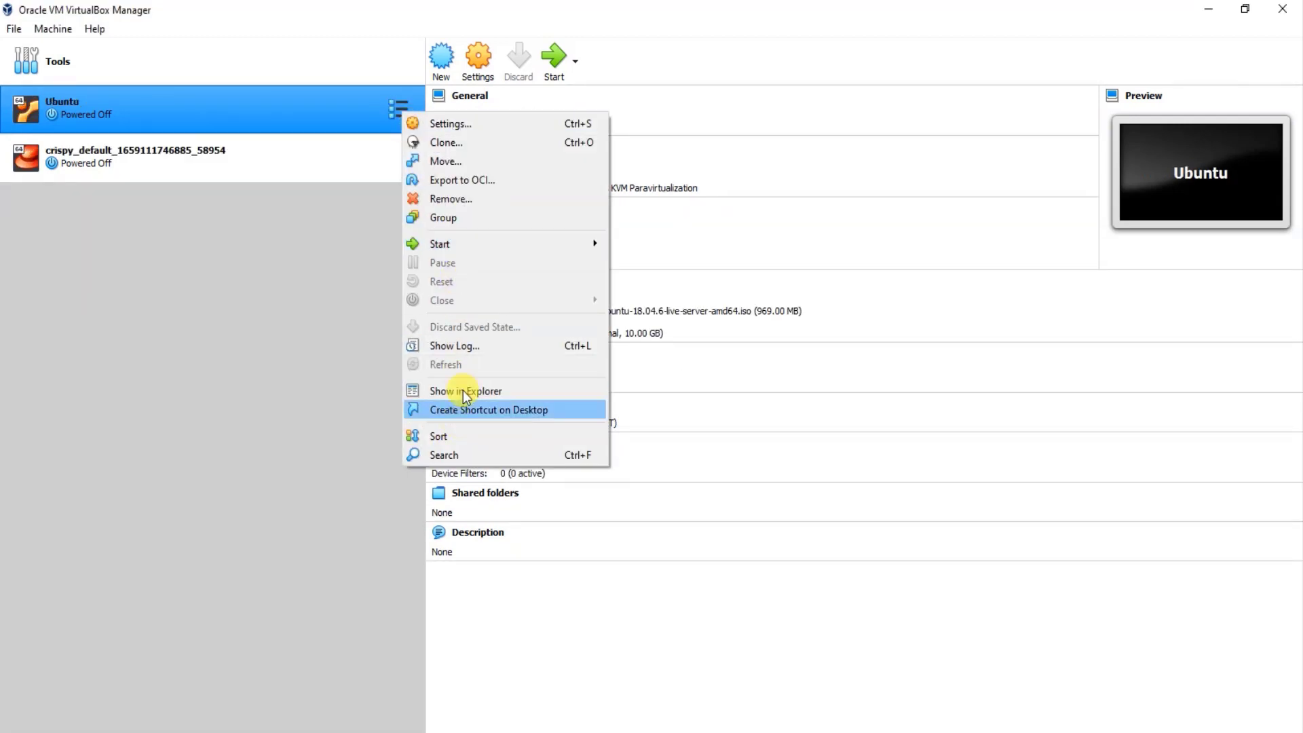
click(455, 203)
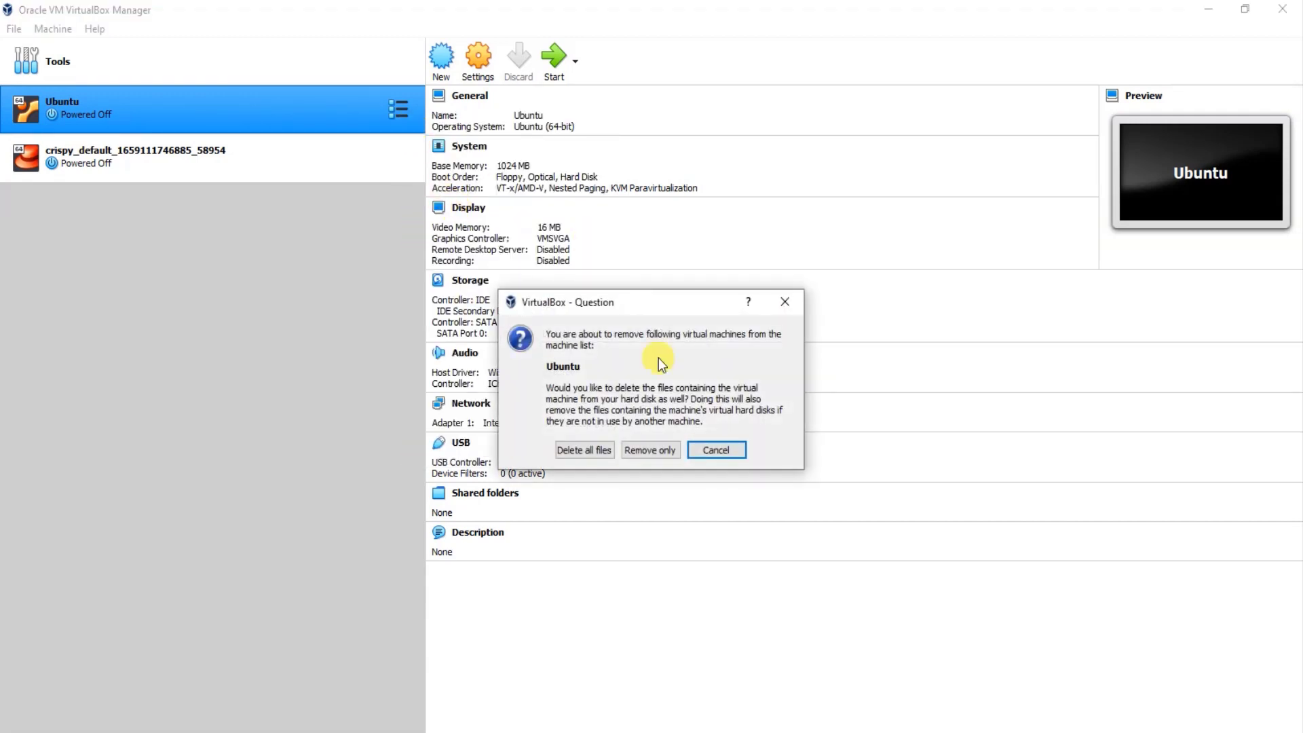
click(605, 449)
right_click(403, 109)
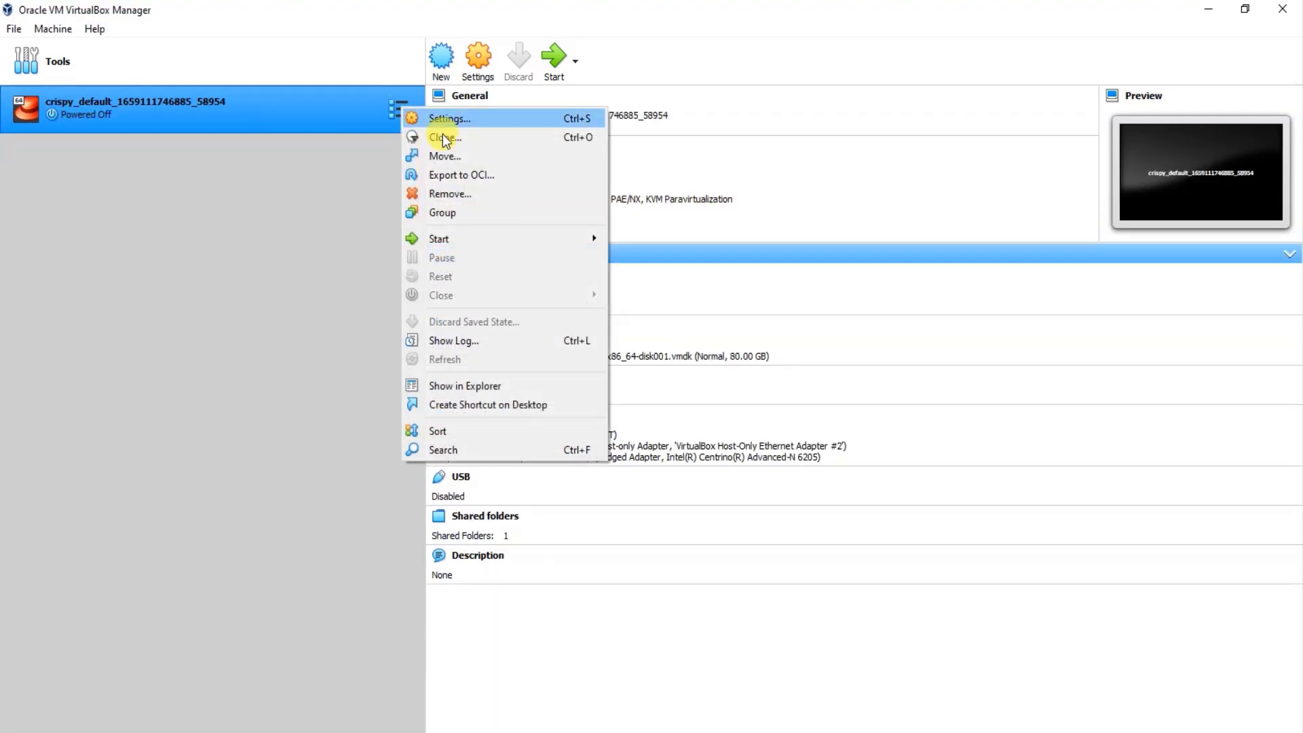
click(459, 193)
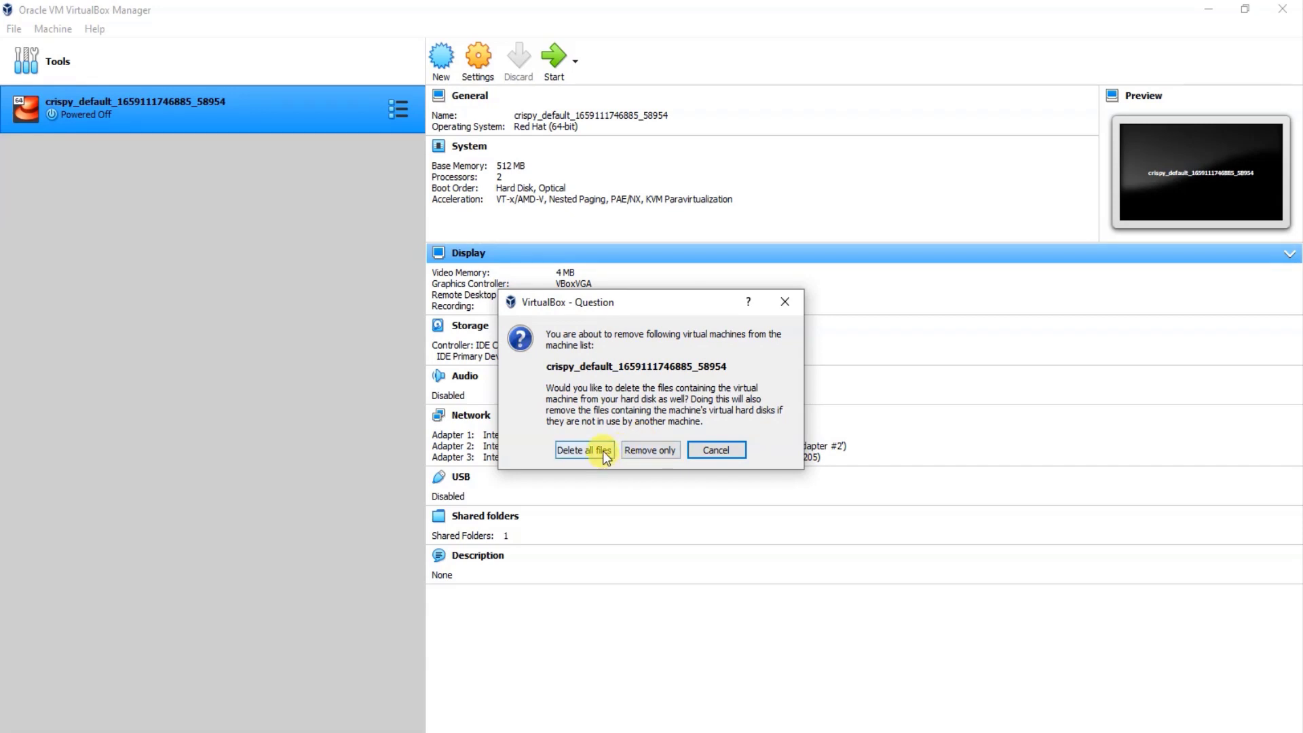
click(603, 450)
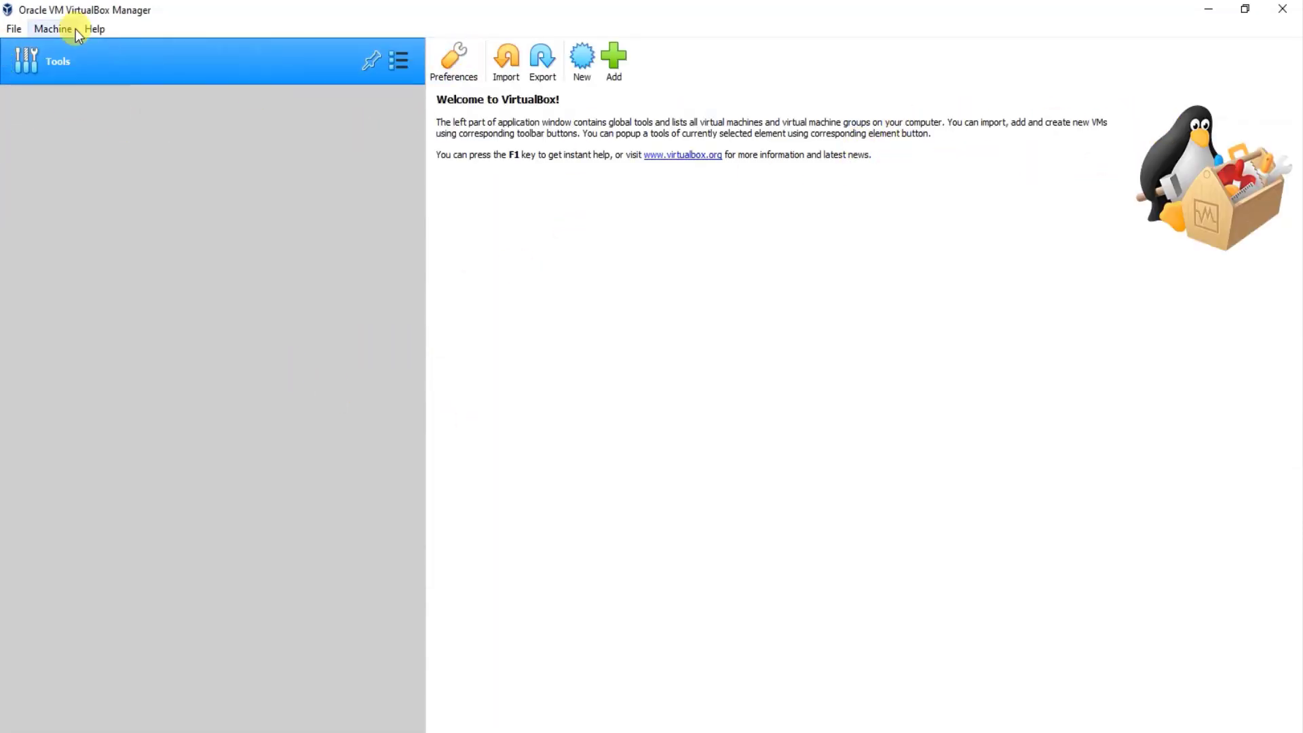
Restore the VirtualBox Manager window from full size, shrink it and place it over the middle of the browser
click(1244, 9)
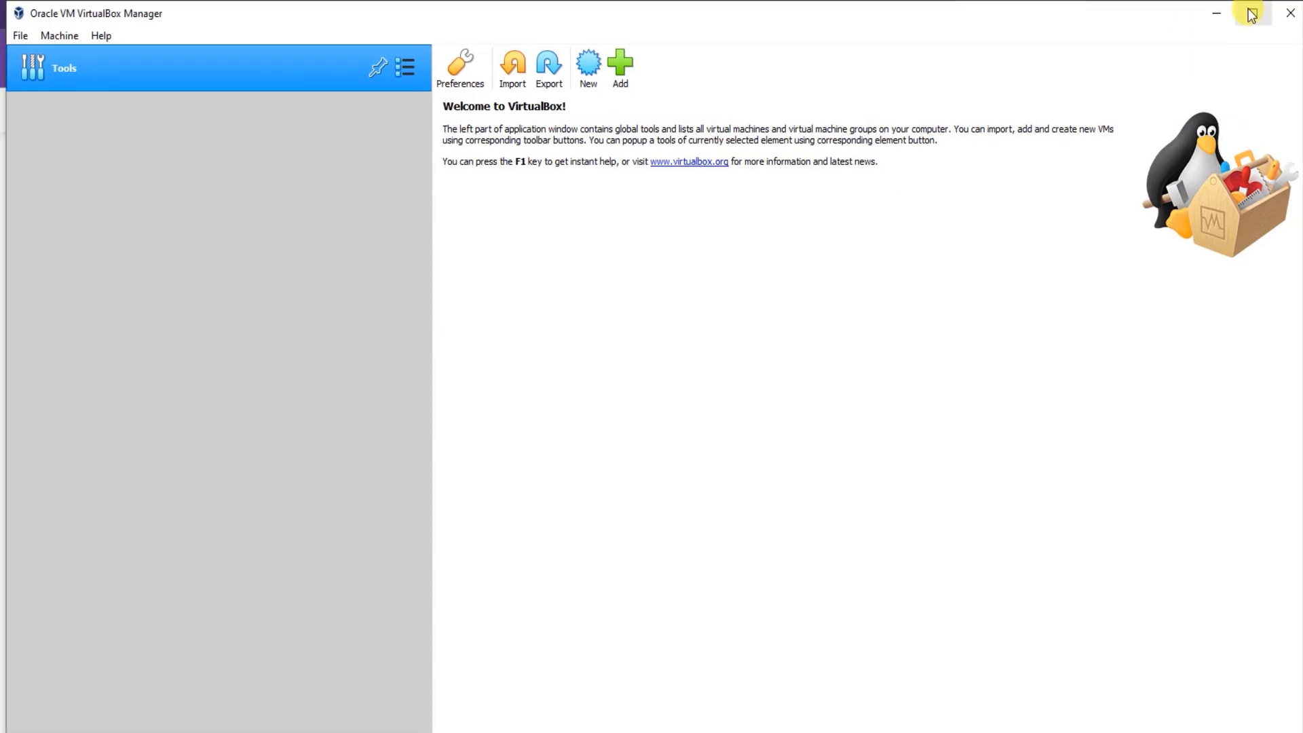
drag(3, 2, 457, 268)
drag(859, 277, 599, 206)
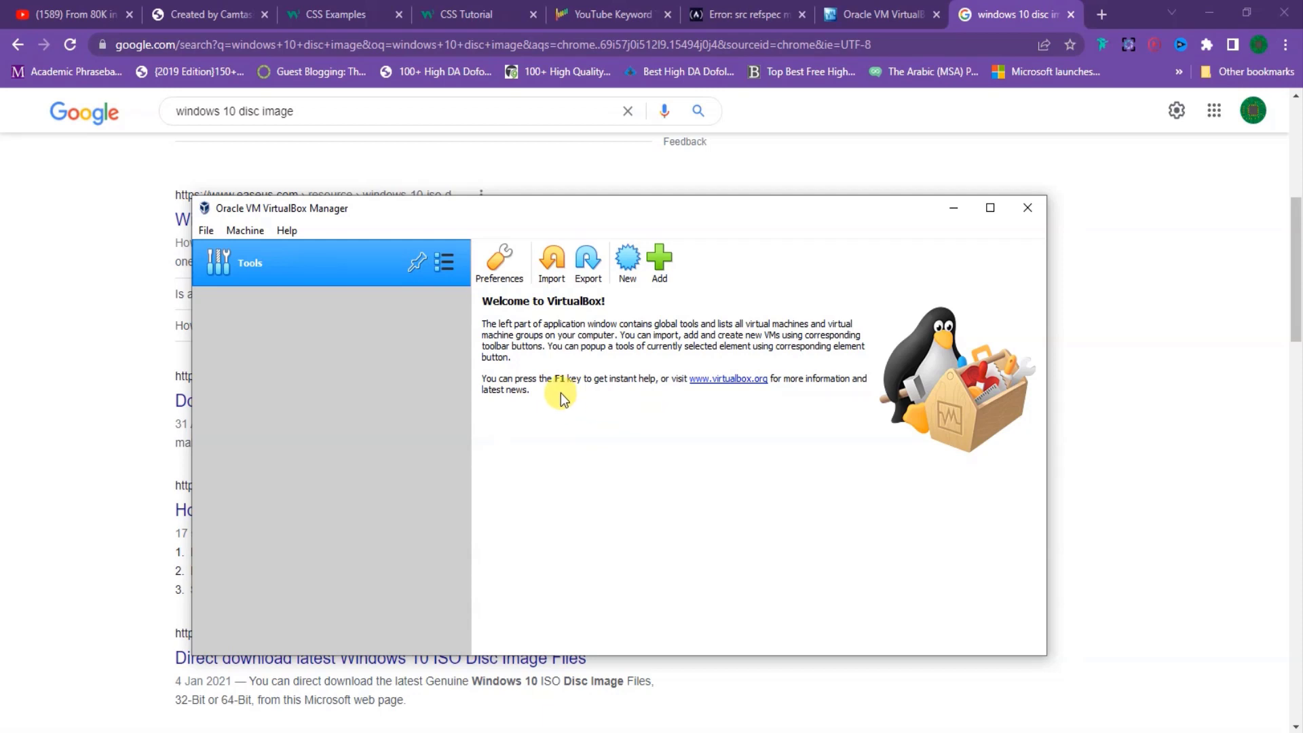
Search Google for "vtu bios" in a new browser tab and look through the image results
click(1113, 16)
click(1104, 15)
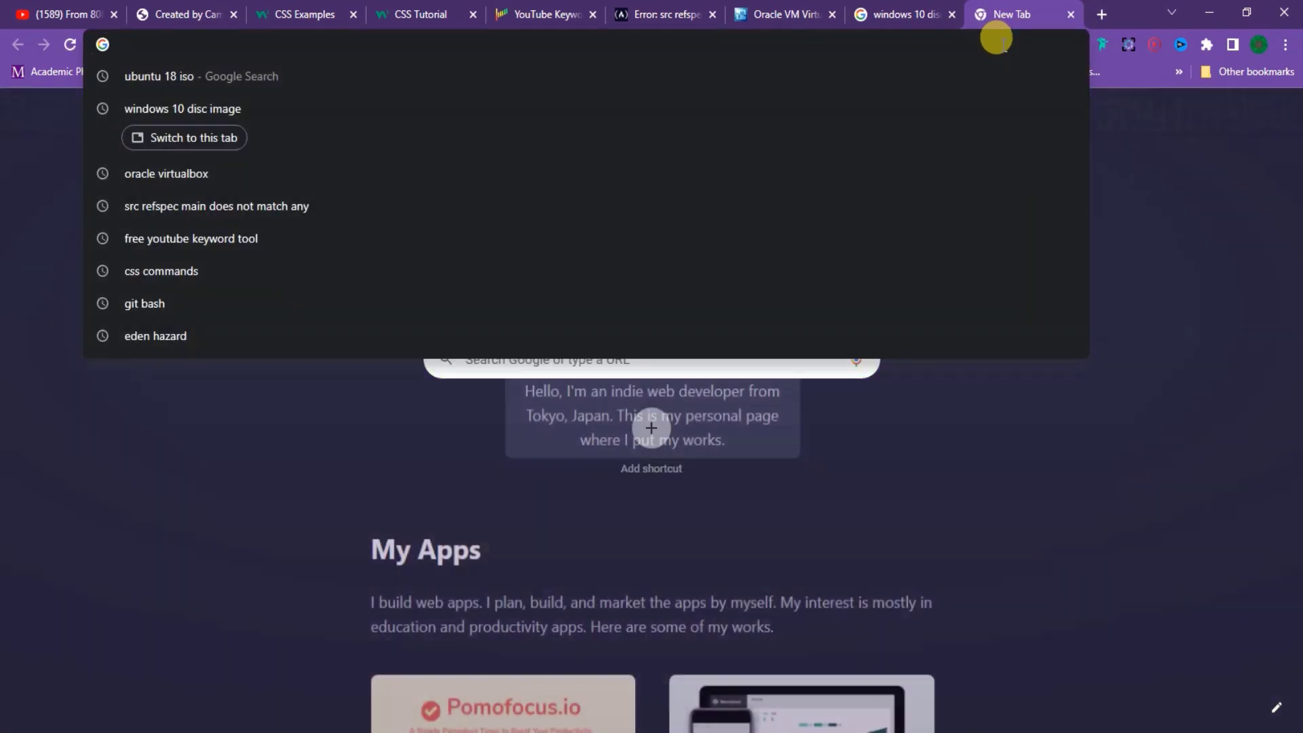
text(vtu)
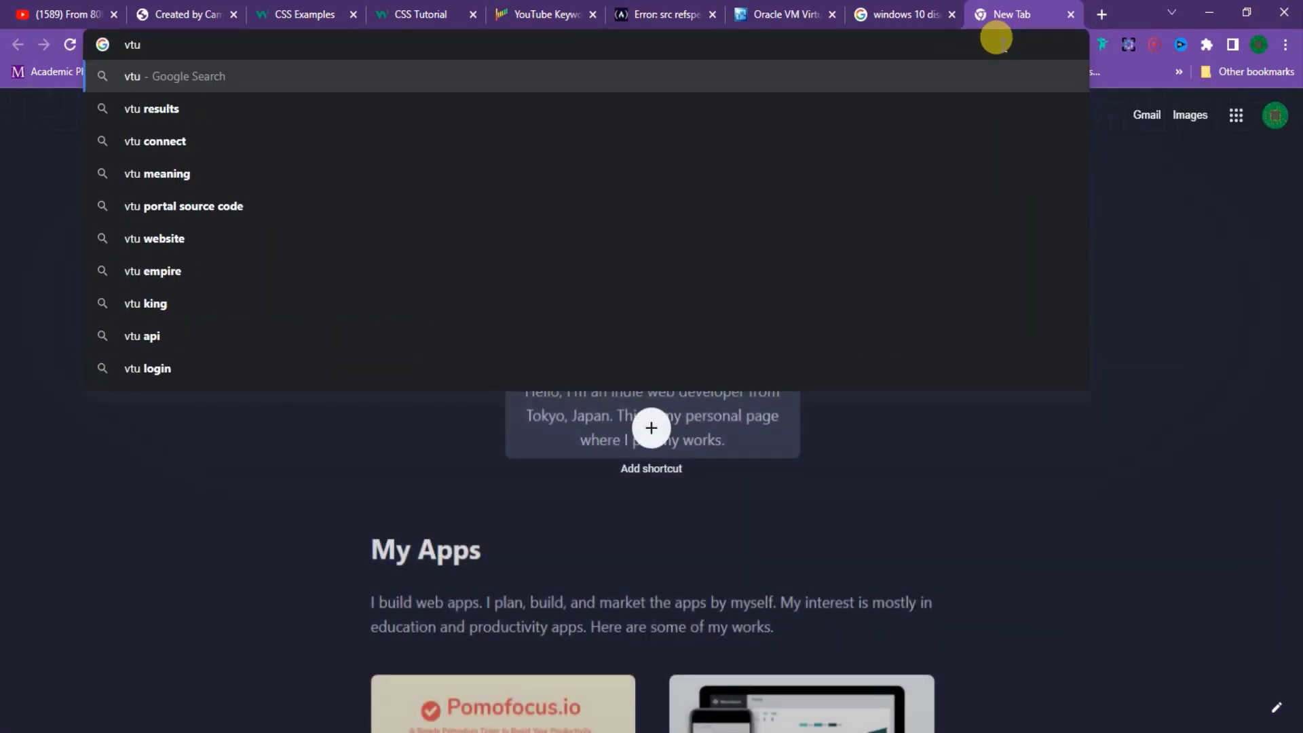
text( bio)
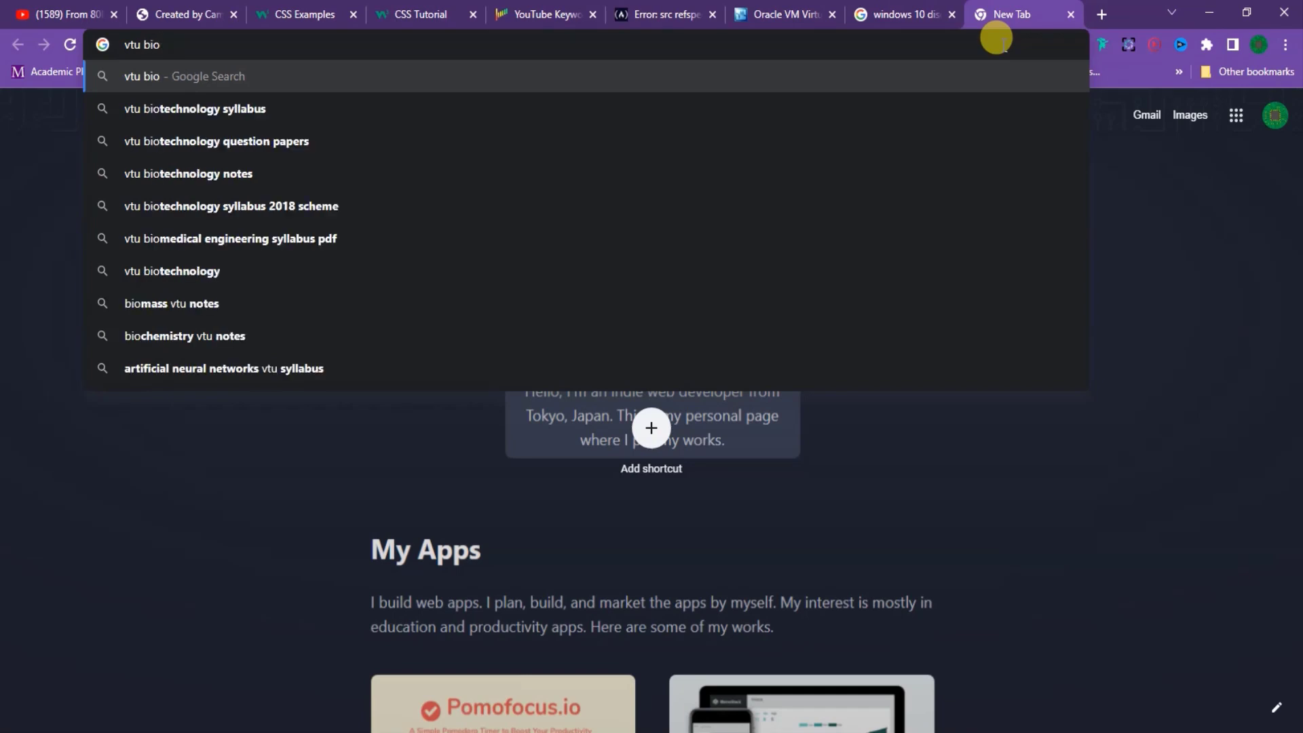
text(s)
key(Return)
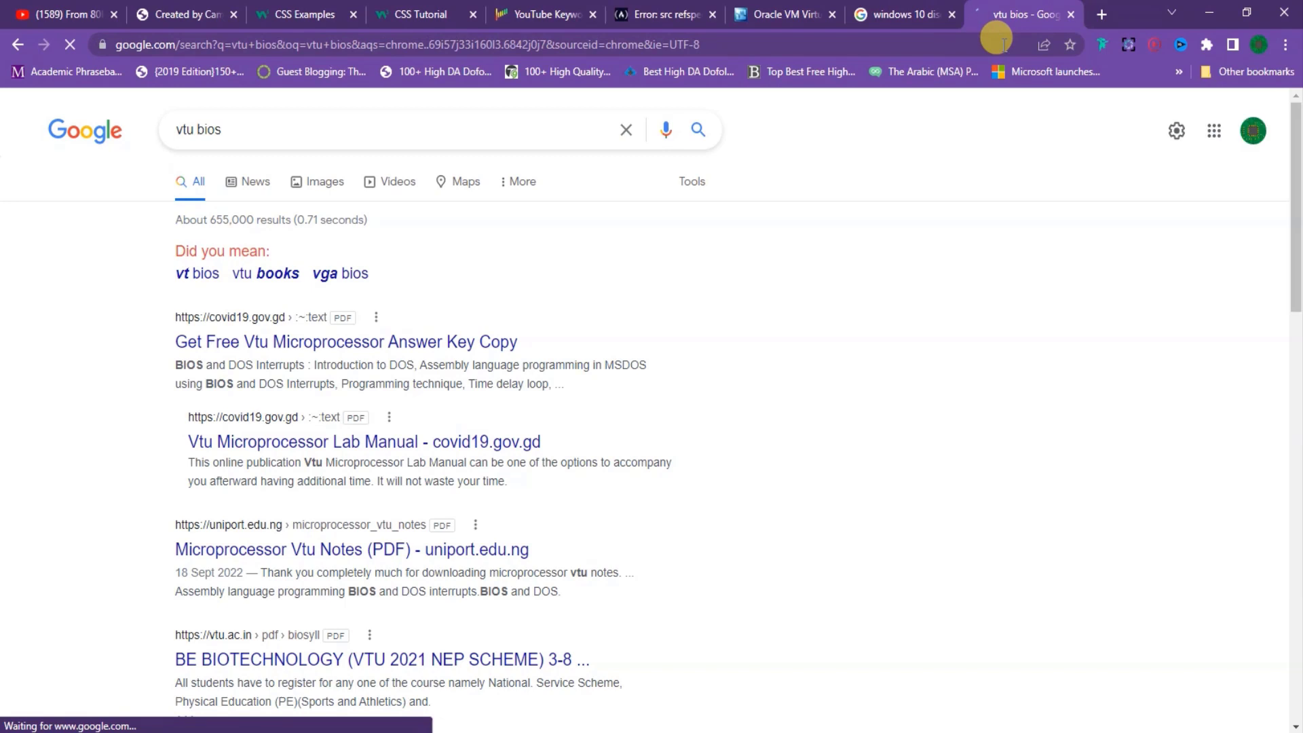
click(307, 188)
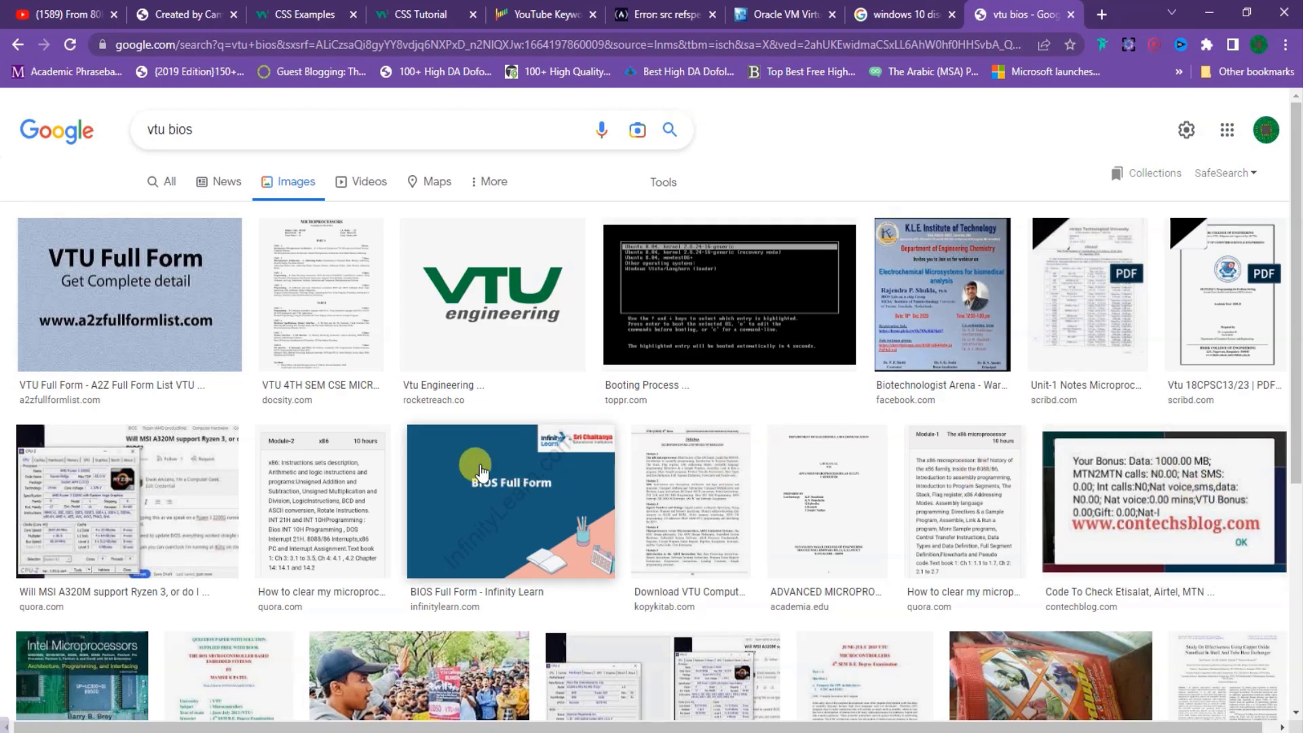
scroll(481, 470, down, 6)
scroll(492, 440, up, 6)
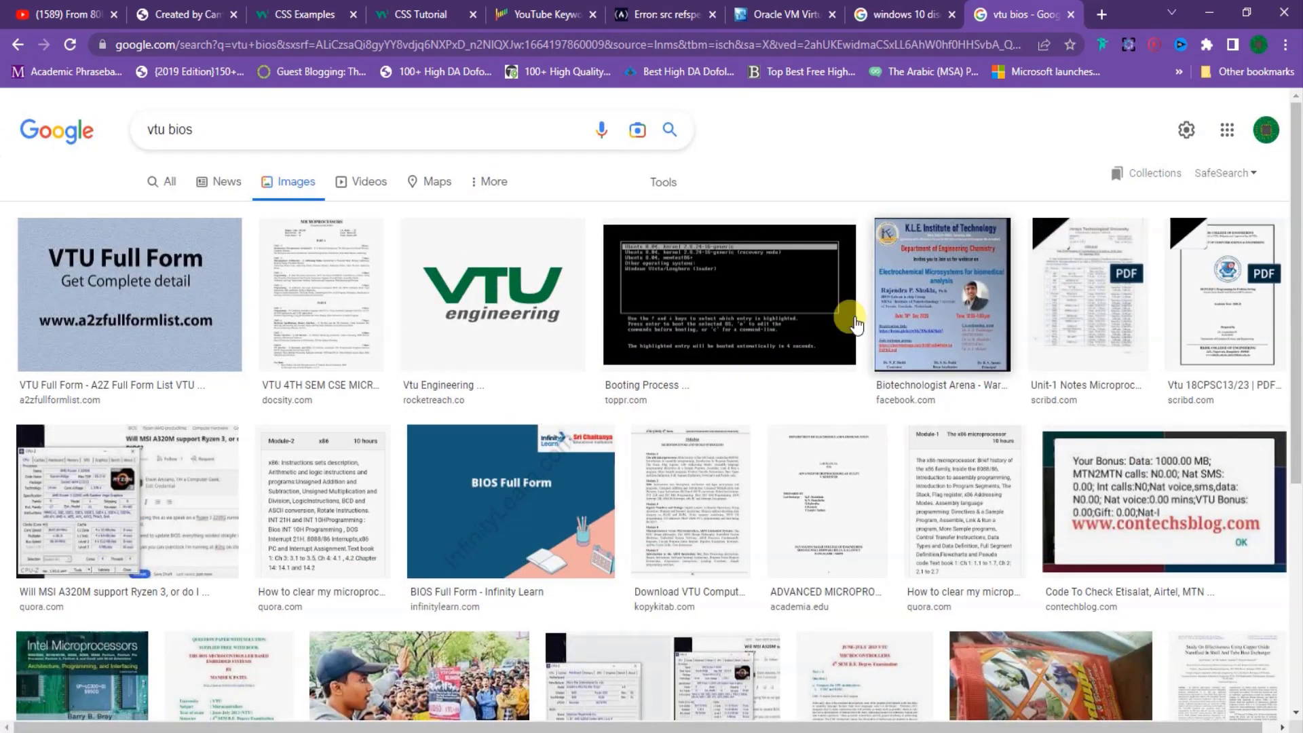
Correct the image search query to "vt bios" and run it again
click(142, 130)
click(166, 129)
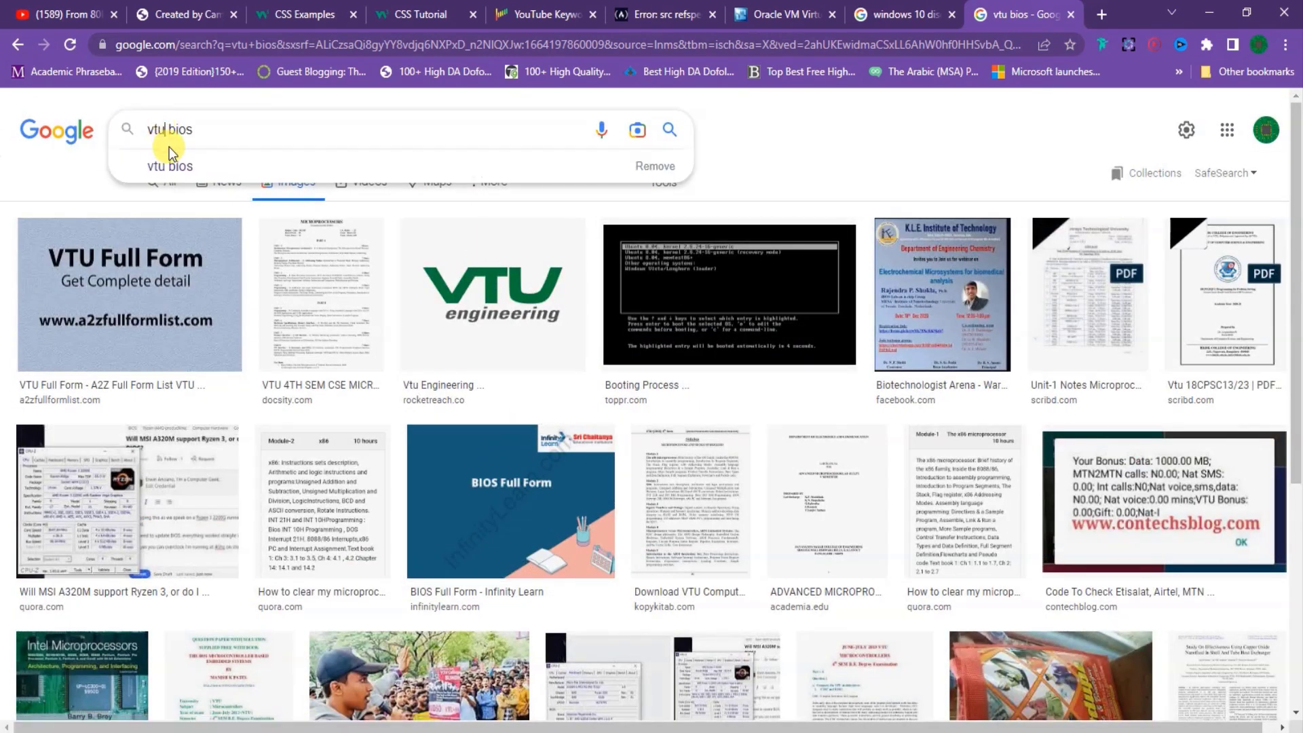
key(BackSpace)
key(Return)
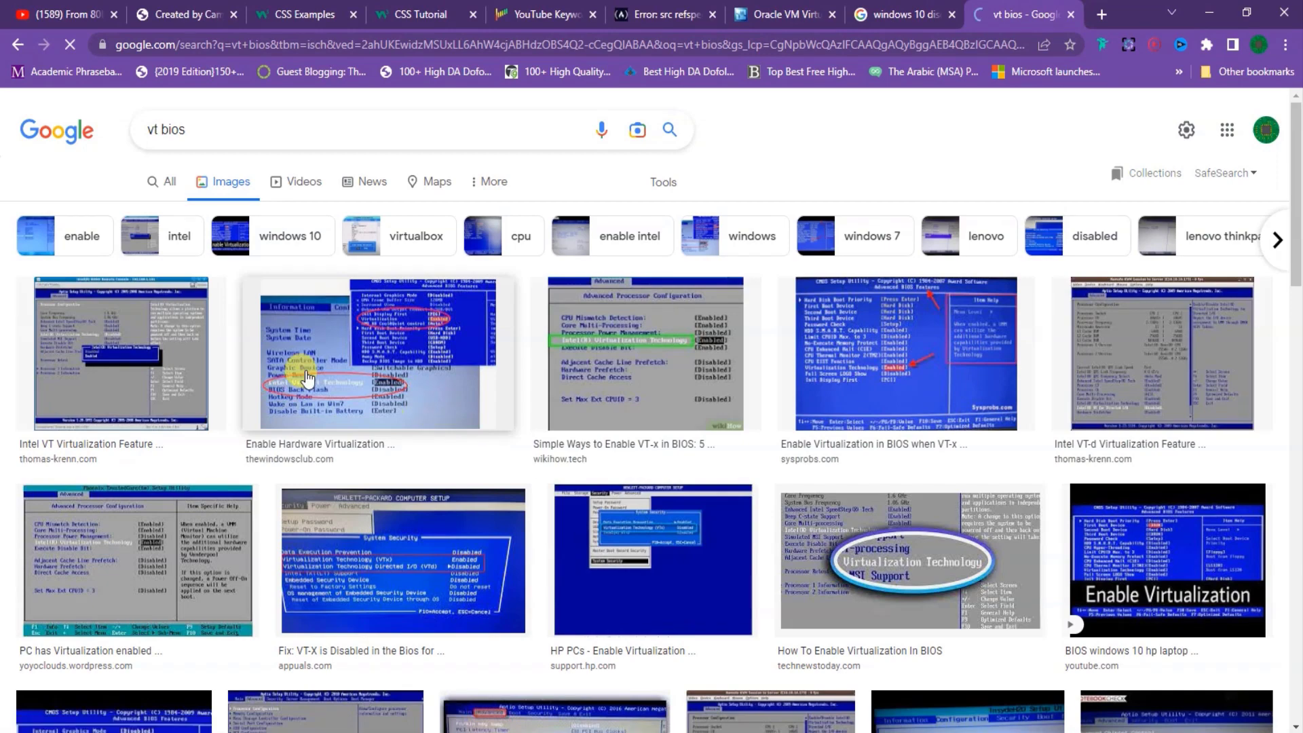
Preview the Sysprobs and Thomas-Krenn BIOS images and examine where the Virtualization Technology setting is enabled
click(897, 345)
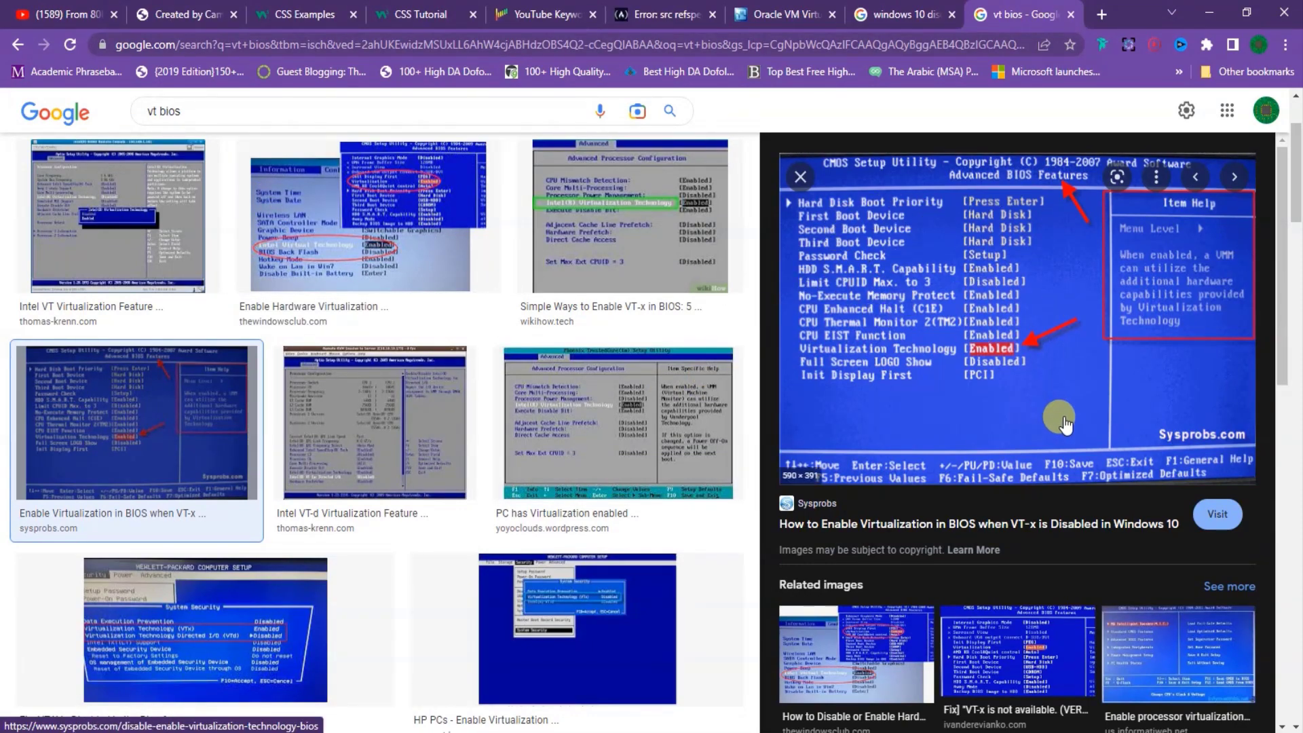
scroll(747, 529, down, 3)
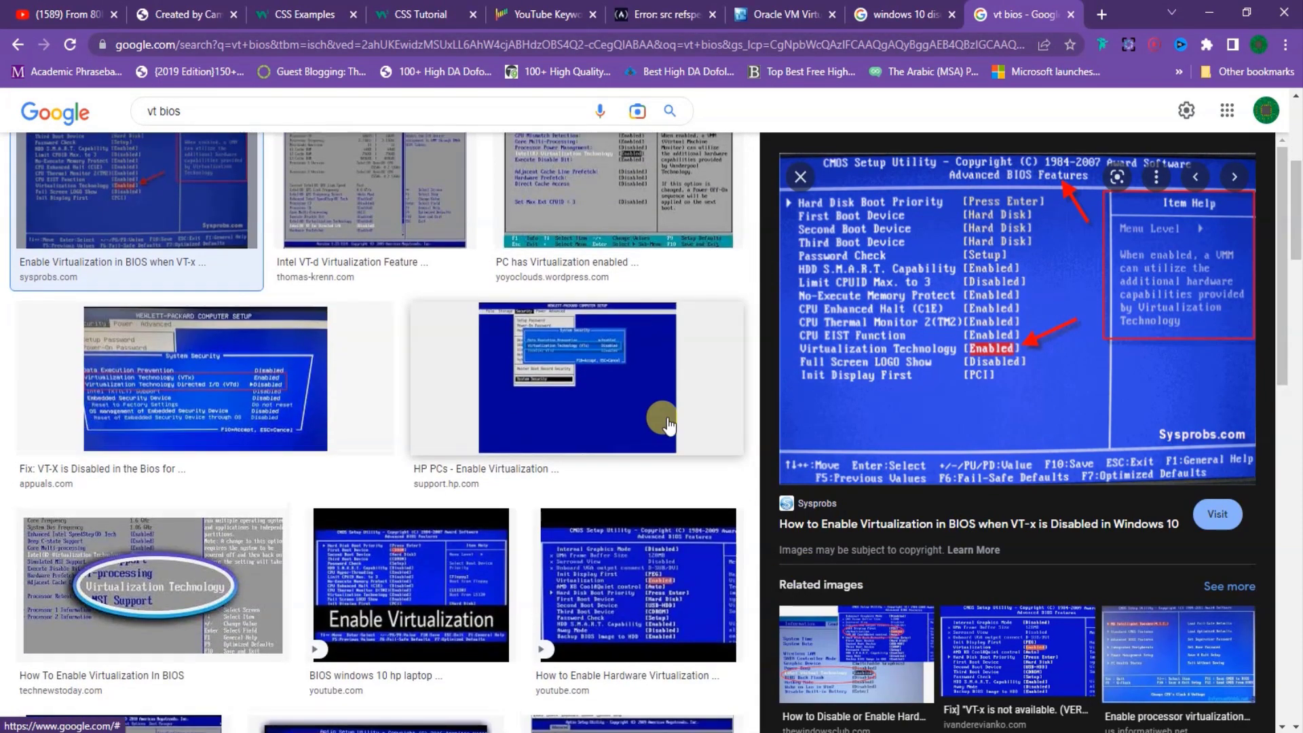
scroll(678, 421, up, 10)
click(83, 370)
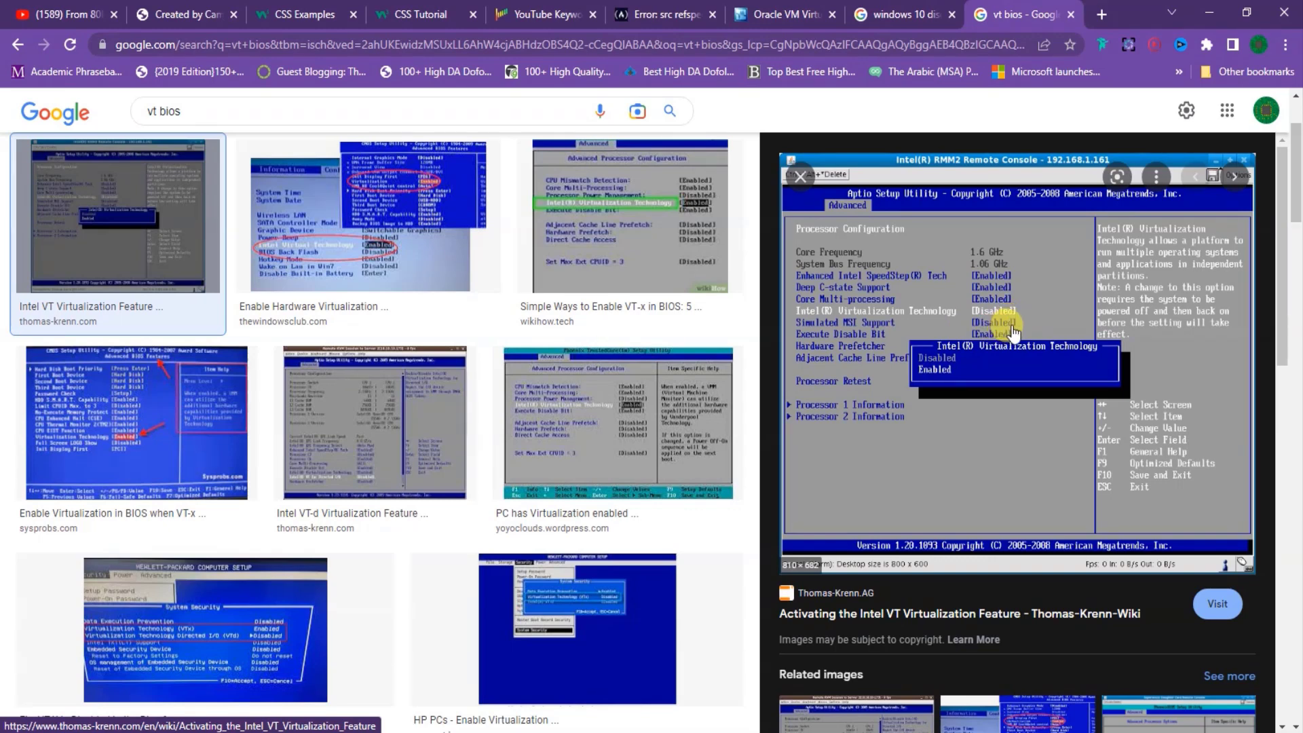
scroll(1004, 330, down, 2)
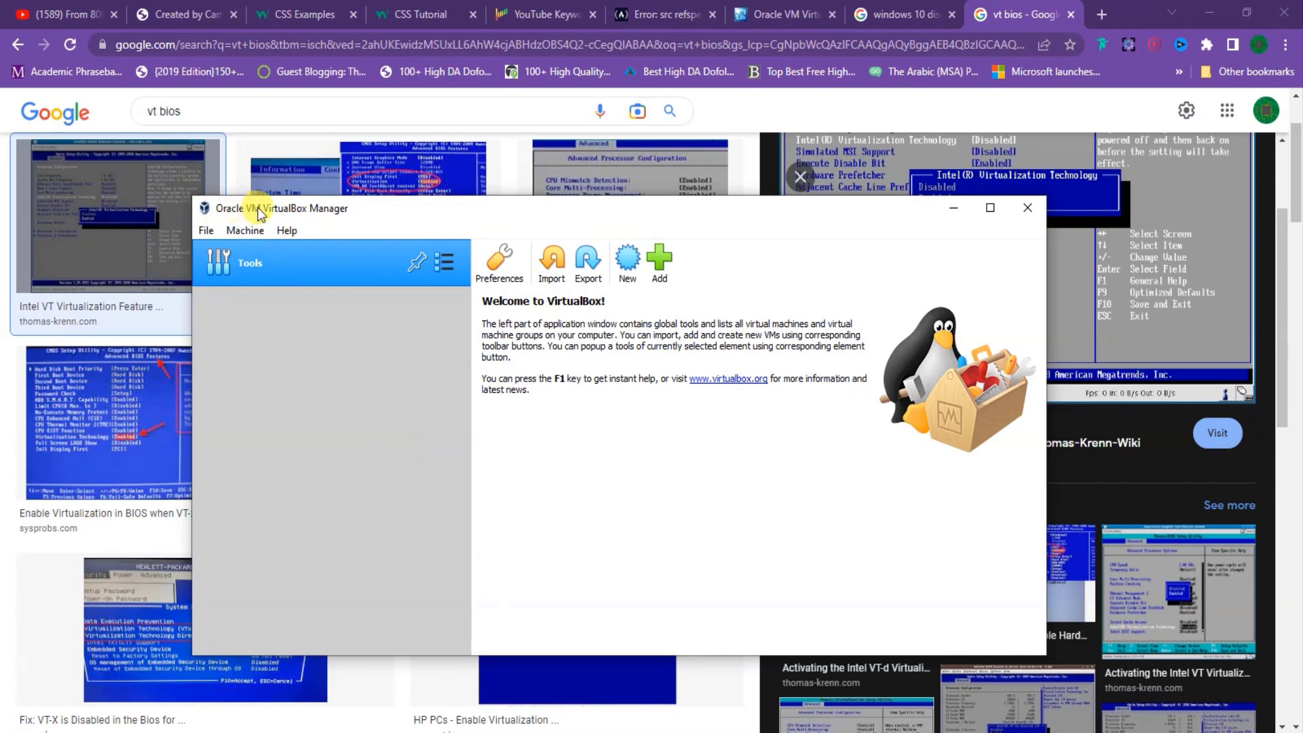
View the VirtualBox.org home page, and return to the "vt bios" image results
click(909, 14)
click(753, 9)
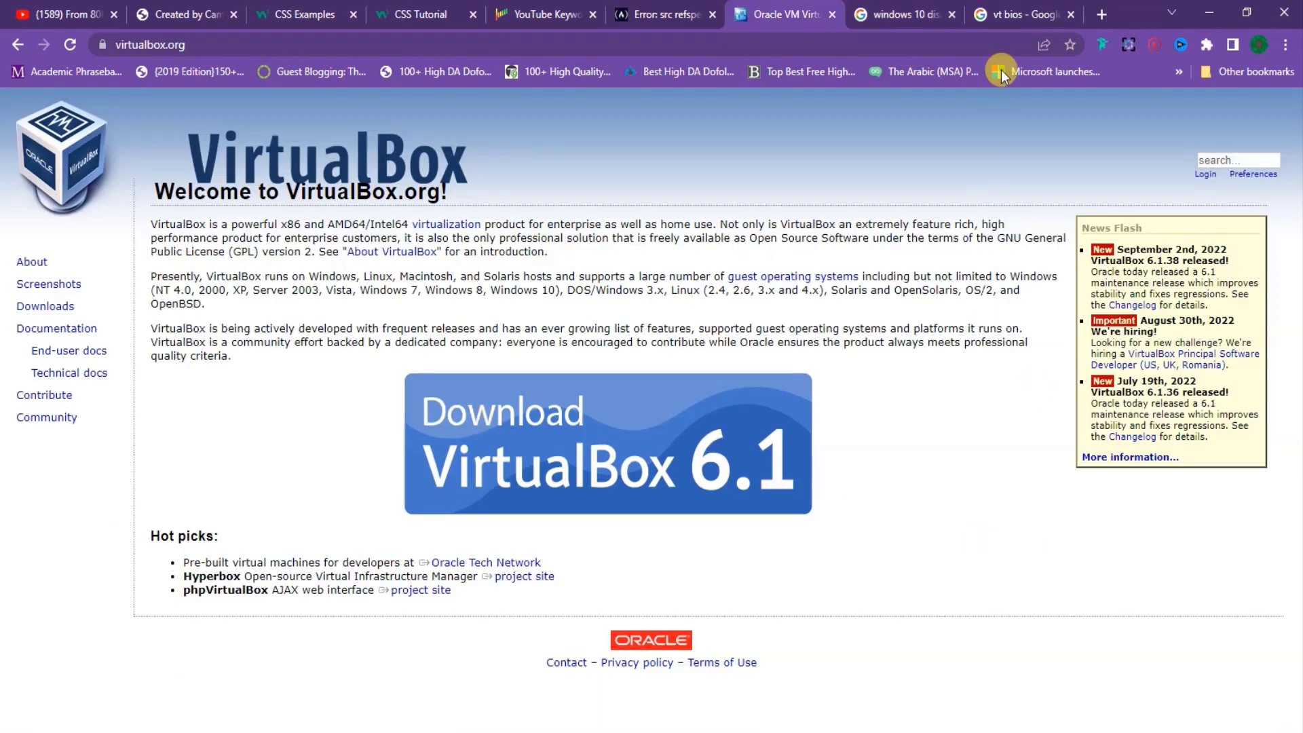
click(1011, 15)
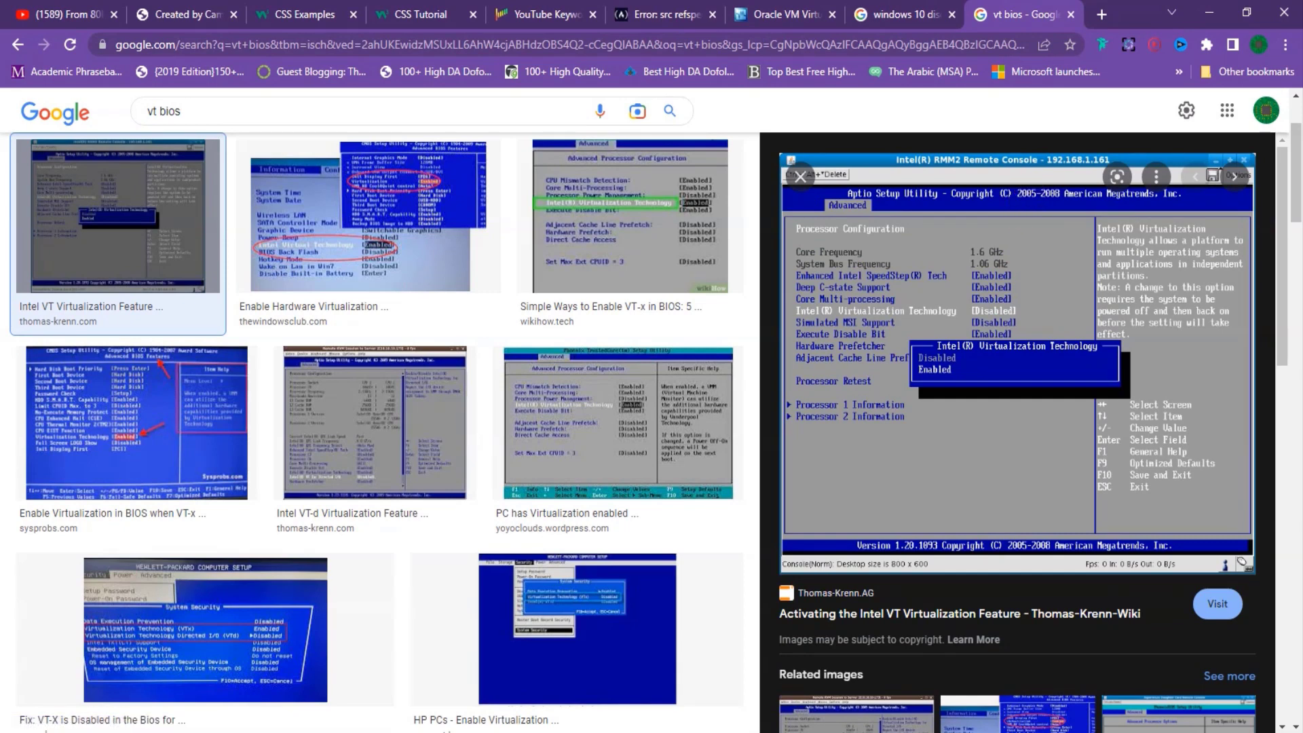
Switch to VirtualBox Manager and start adding an existing virtual machine from a file
click(1010, 732)
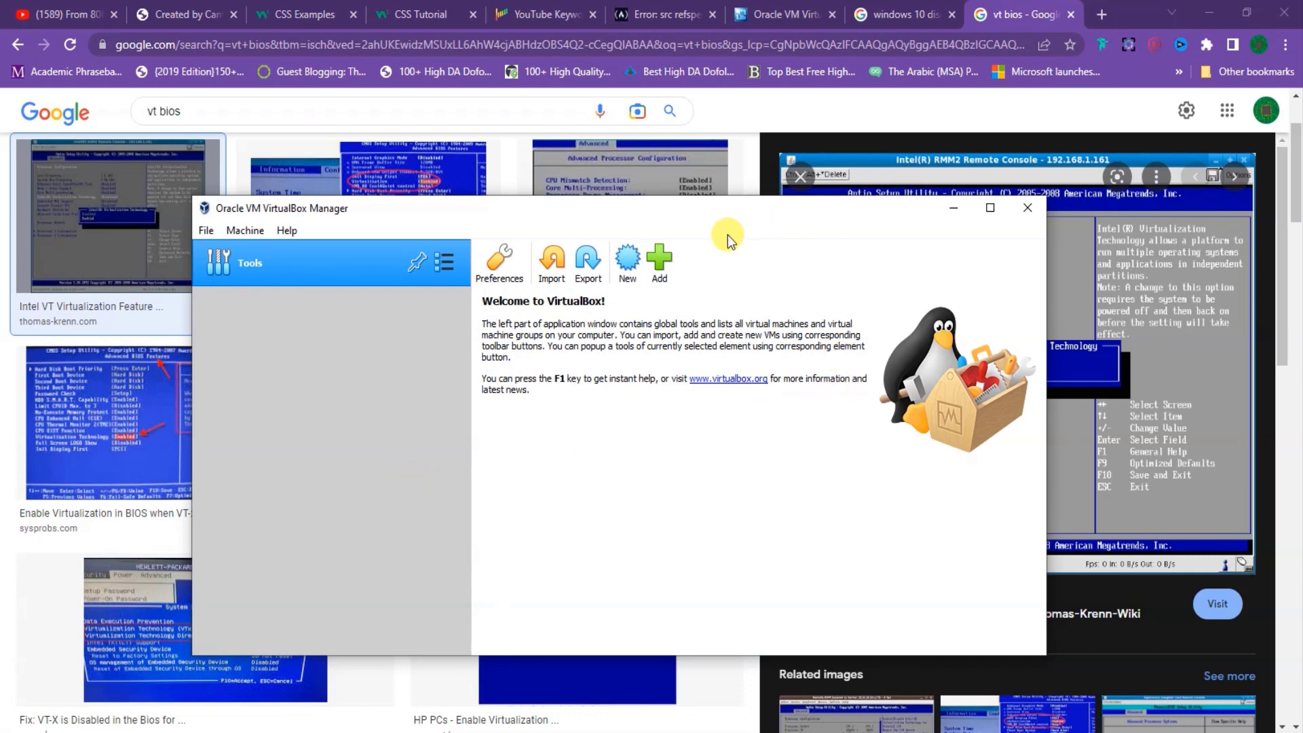
click(653, 263)
click(484, 726)
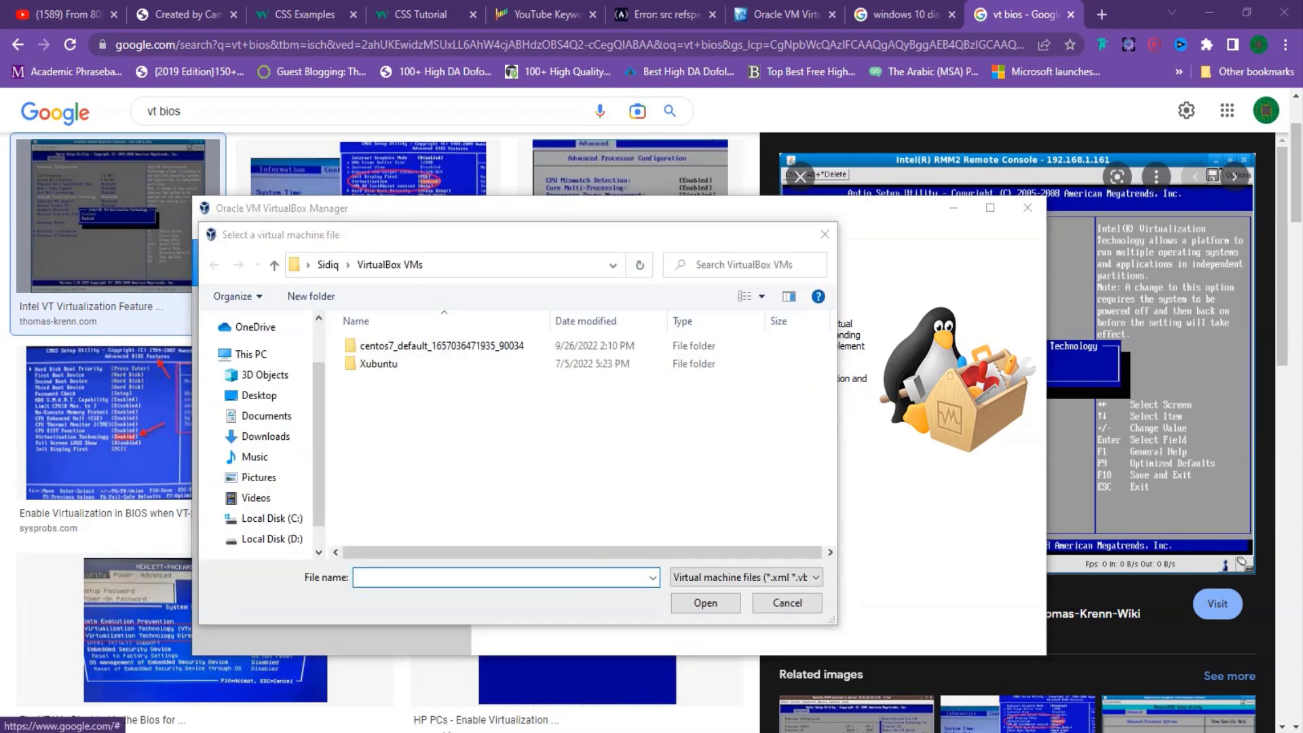